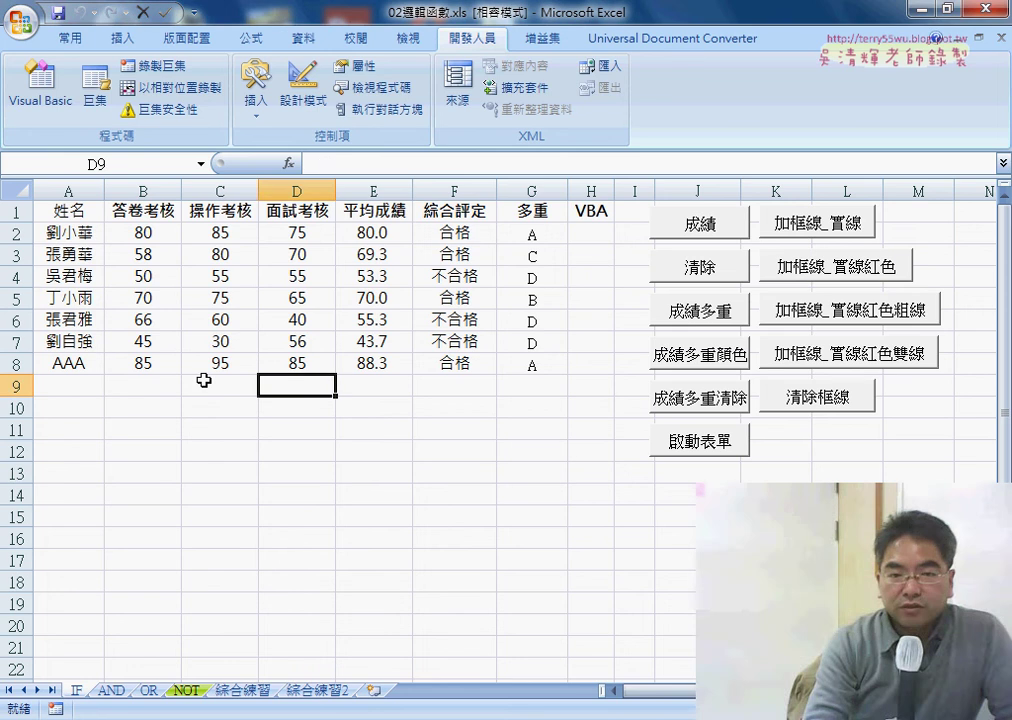
# Select the scores in B8:D8 and open the Visual Basic editor at CommandButton1_Click.
pyautogui.moveTo(142, 363); pyautogui.dragTo(290, 368)
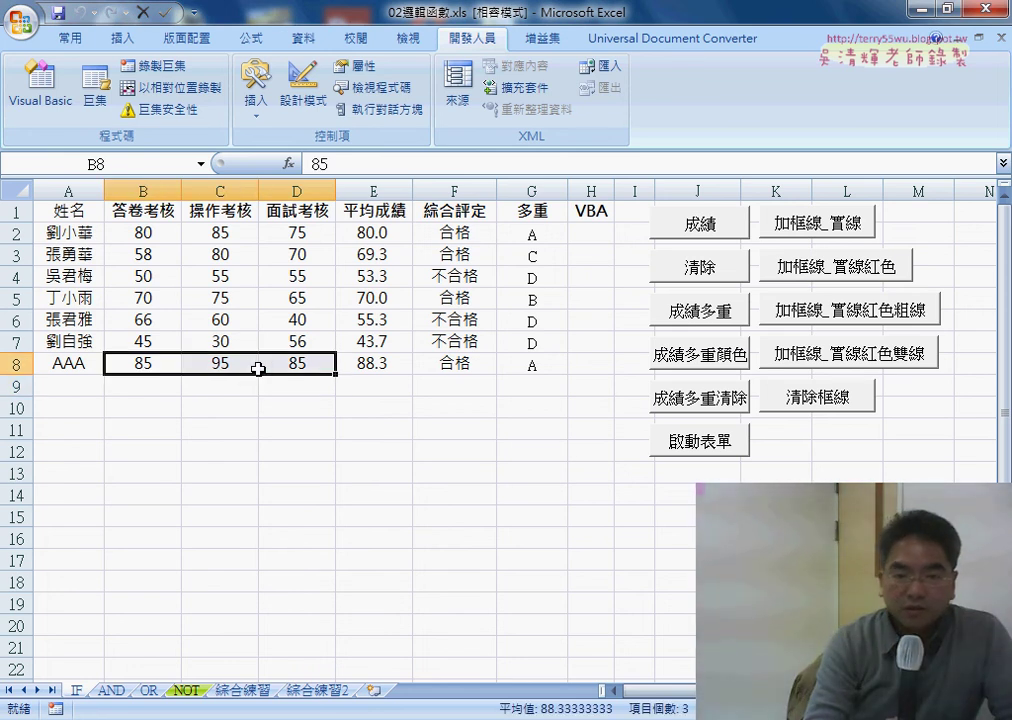
pyautogui.click(40, 85)
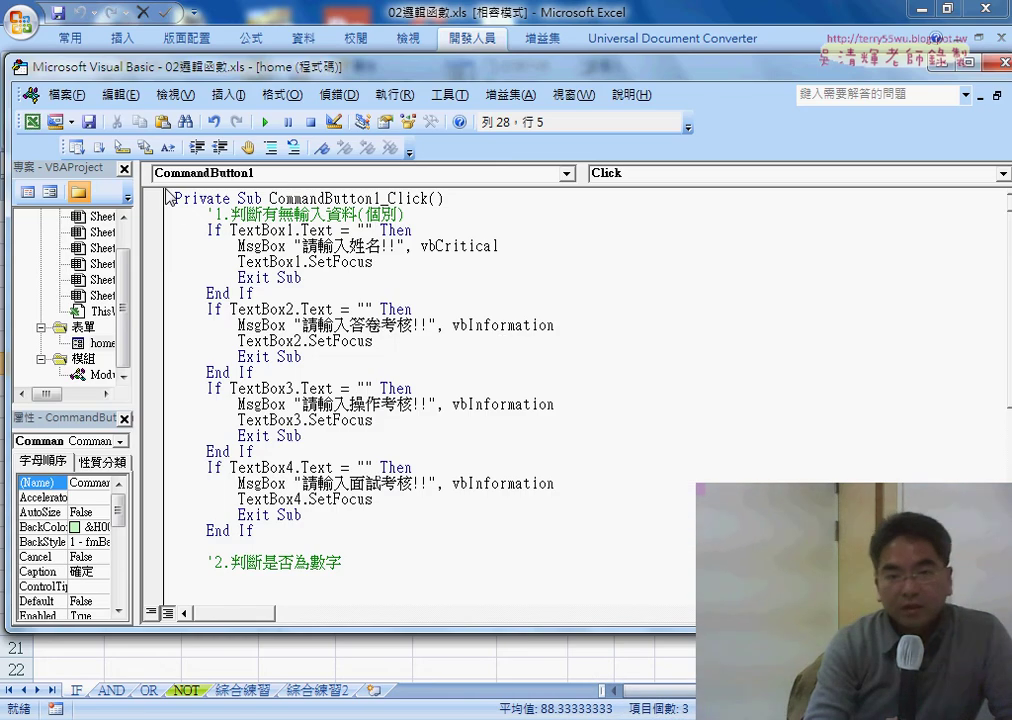
# Ctrl-drag a copy of the TextBox2 empty-check If…End If block under '2.判斷是否為數字.
pyautogui.moveTo(177, 212); pyautogui.dragTo(318, 246)
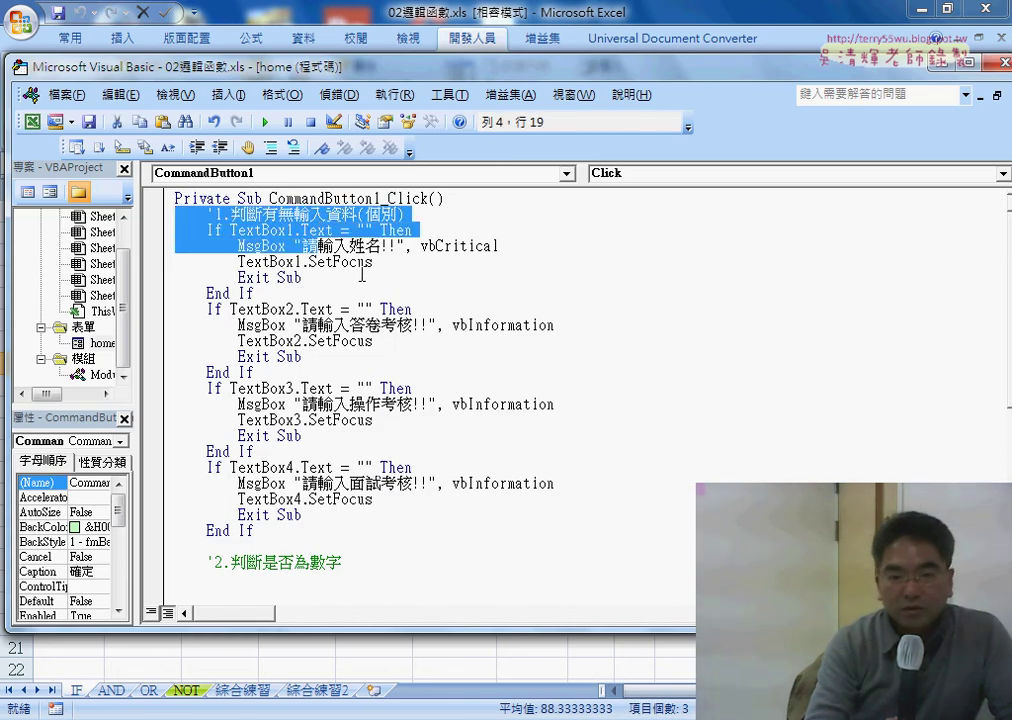
pyautogui.moveTo(270, 373); pyautogui.dragTo(176, 333)
pyautogui.moveTo(348, 246); pyautogui.dragTo(383, 246)
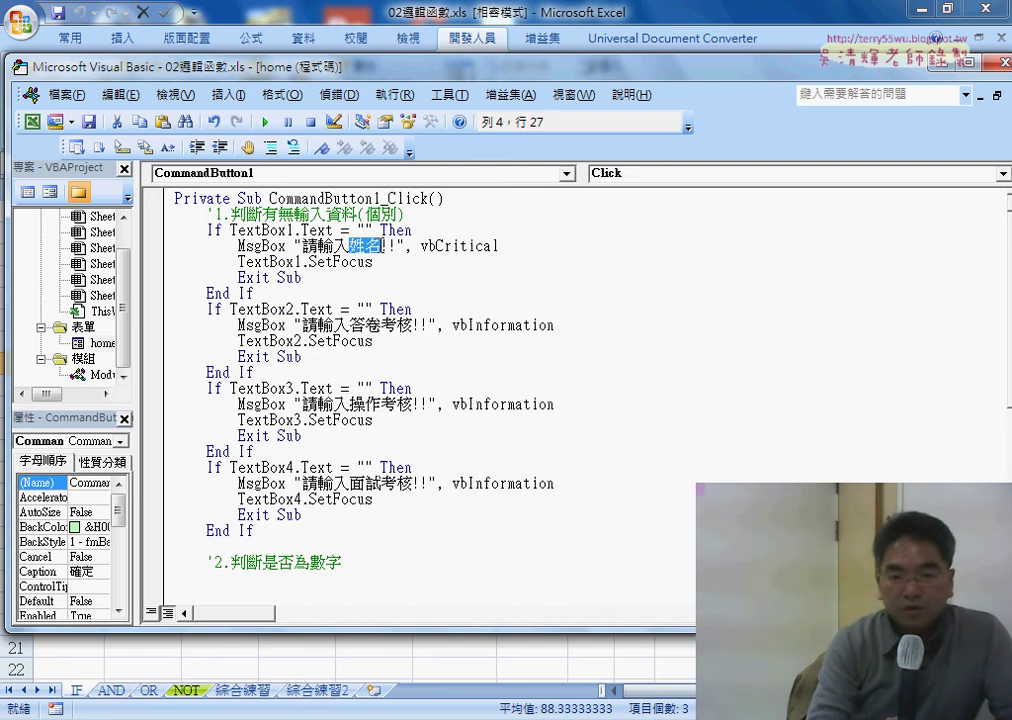
pyautogui.moveTo(280, 375)
pyautogui.mouseDown()
pyautogui.moveTo(200, 315)
pyautogui.moveTo(176, 310)
pyautogui.mouseUp()
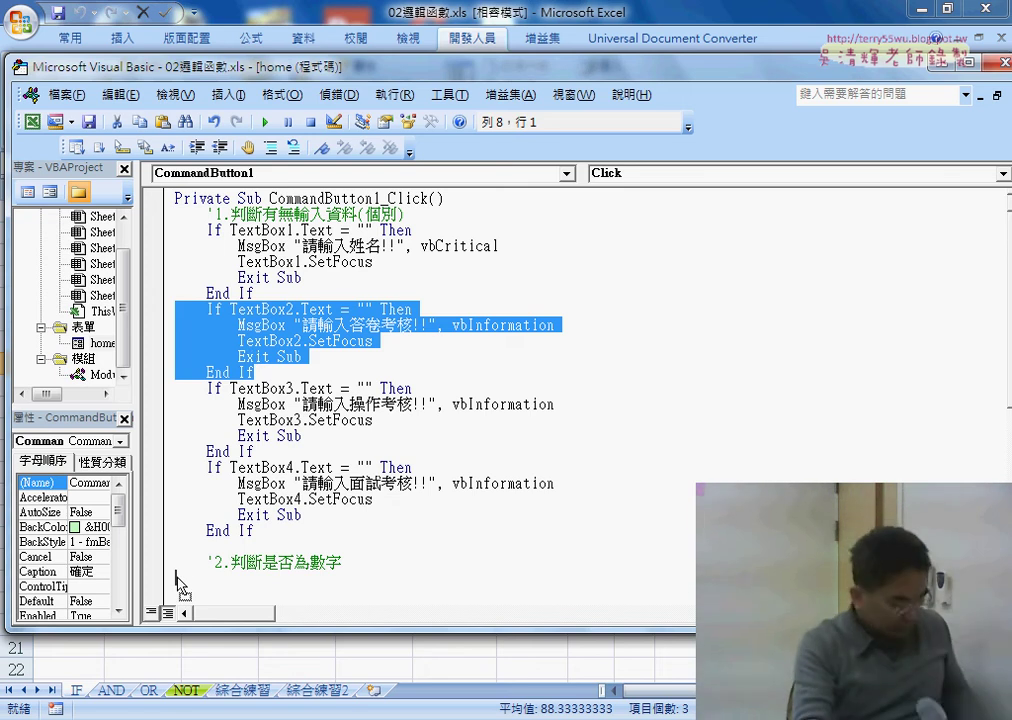
pyautogui.moveTo(180, 582); pyautogui.dragTo(178, 578)
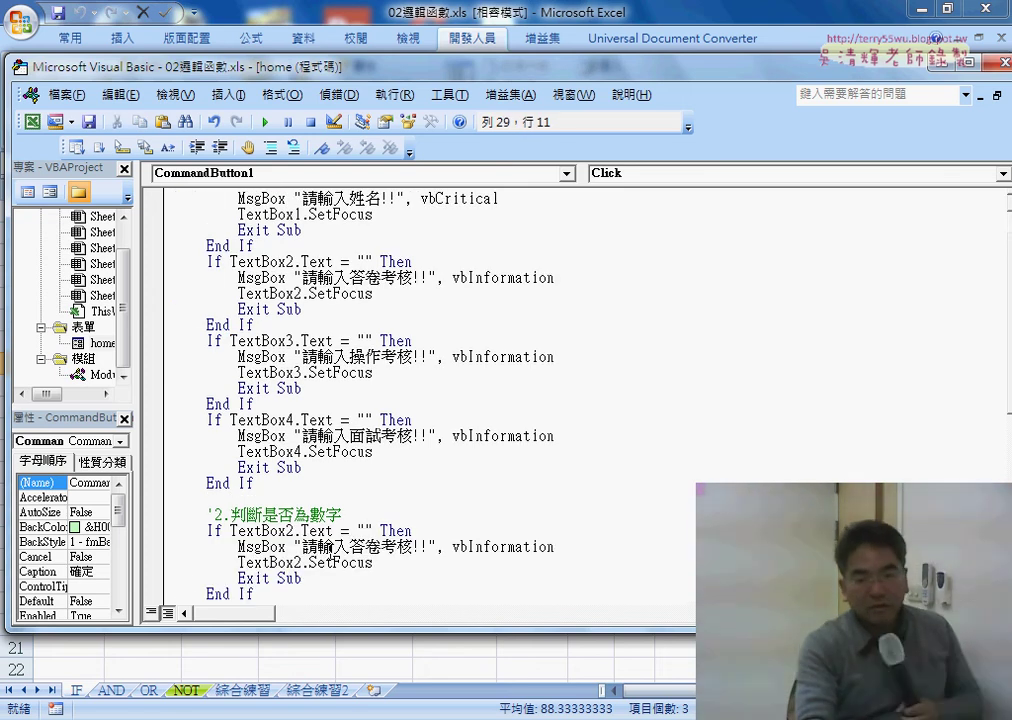
# In the copied If line, delete = "" and type vba.is, moving to IsNumeric in the suggestions.
pyautogui.click(288, 531)
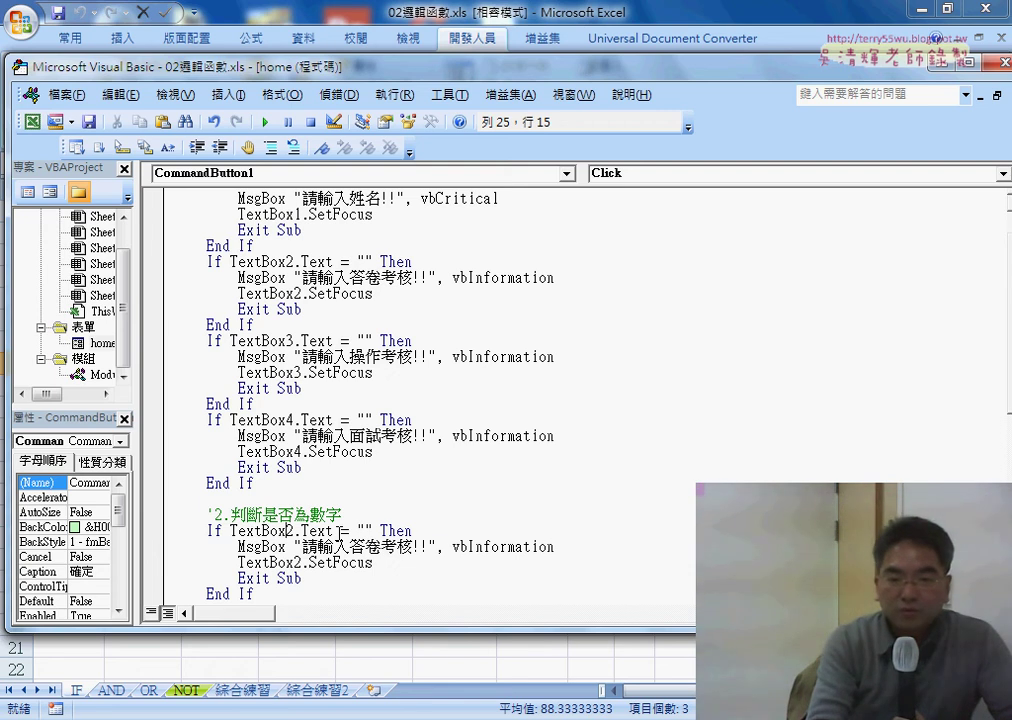
pyautogui.moveTo(340, 531); pyautogui.dragTo(376, 531)
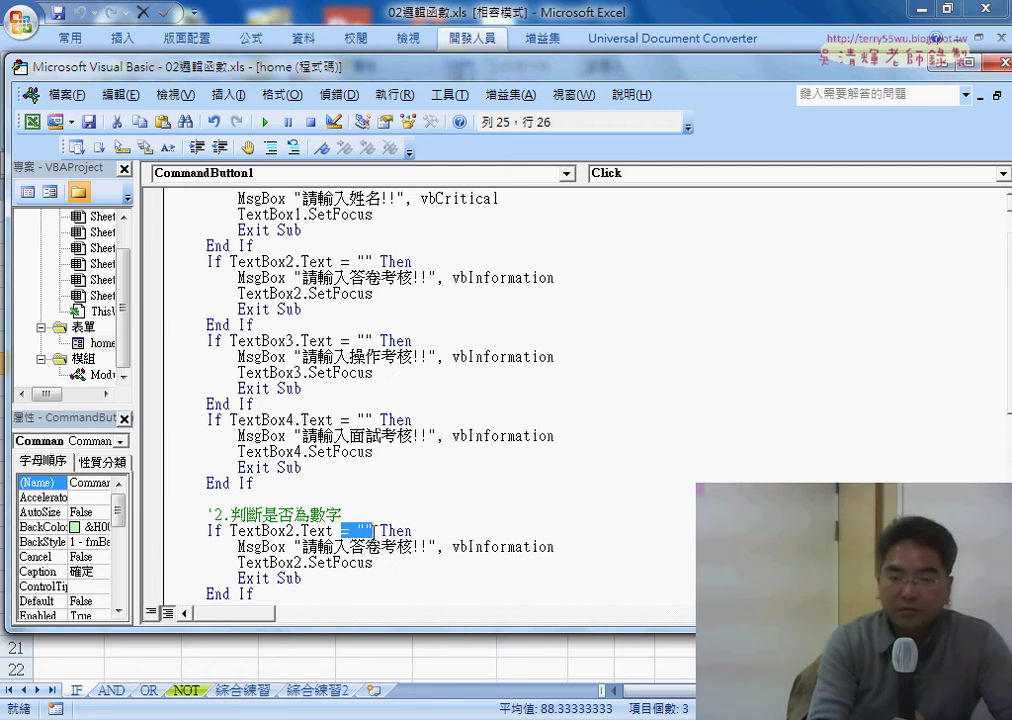
pyautogui.press('Delete')
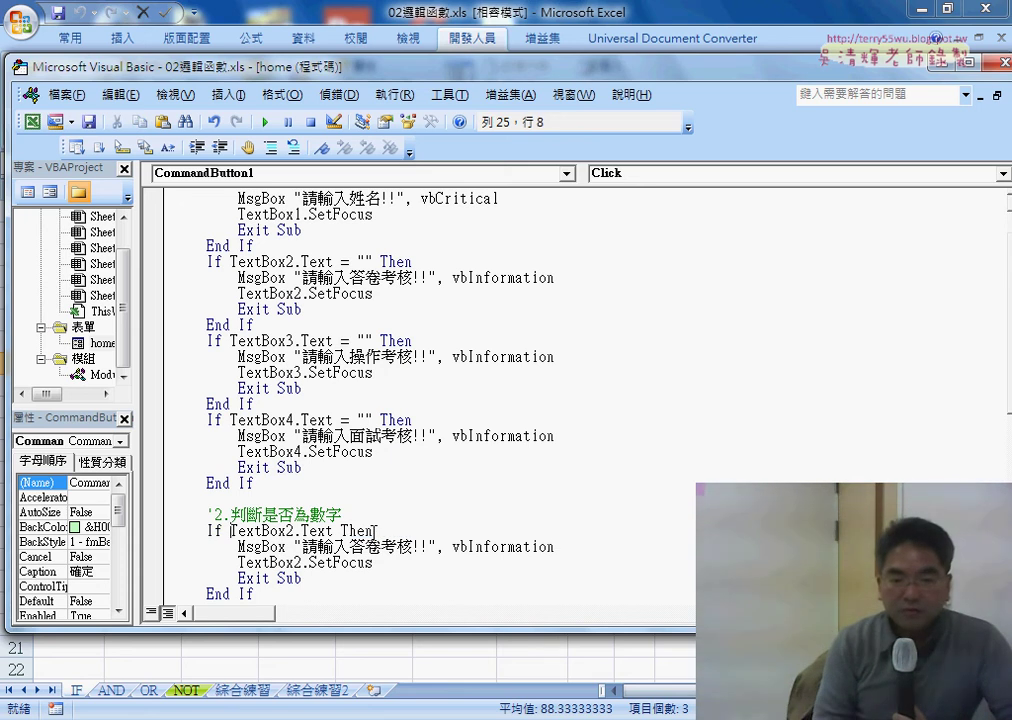
pyautogui.write('If ')
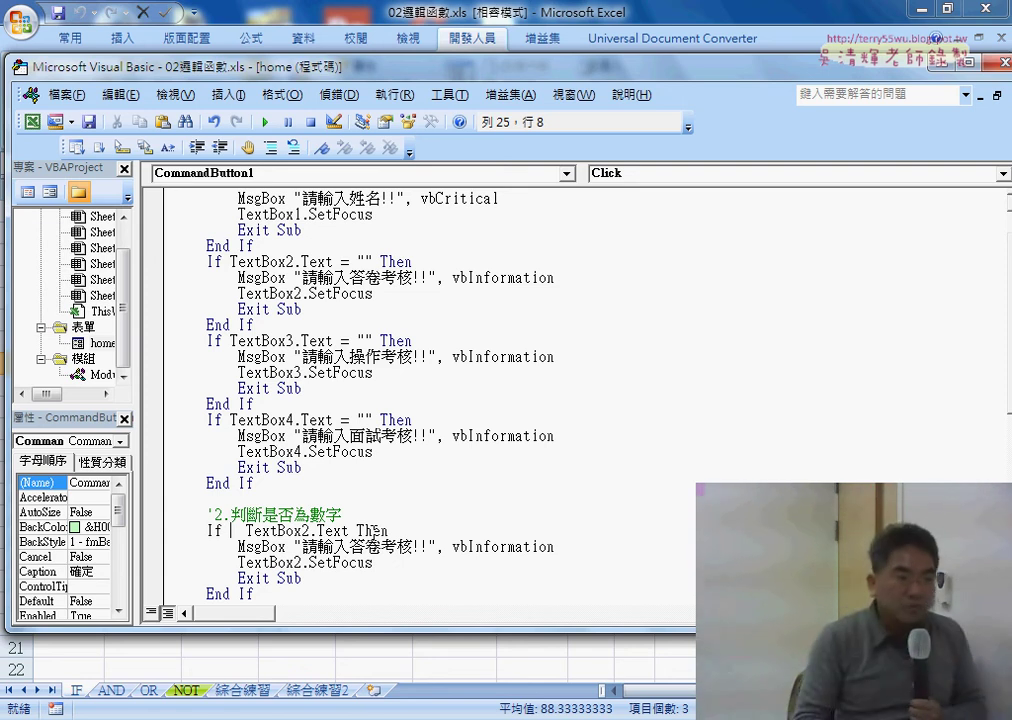
pyautogui.write('v')
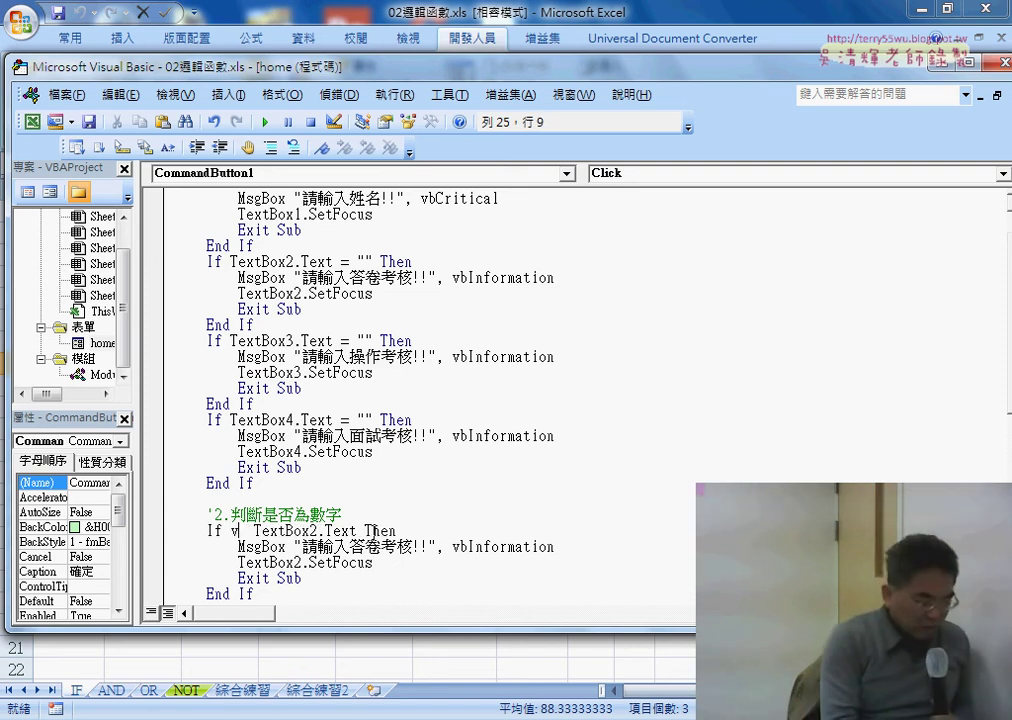
pyautogui.write('b')
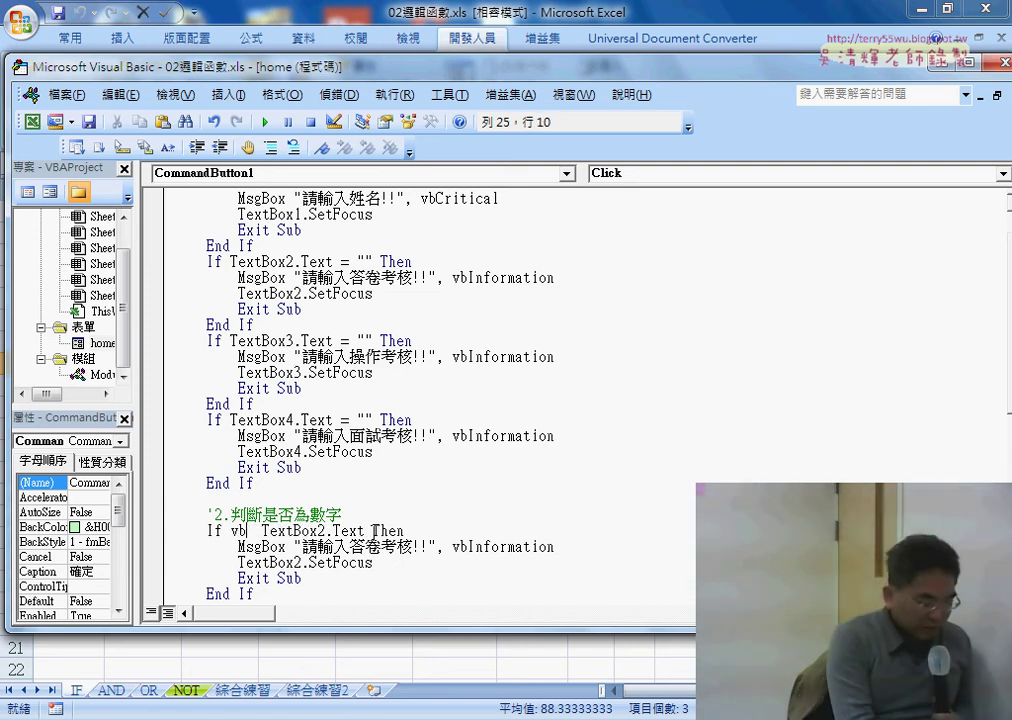
pyautogui.write('a.')
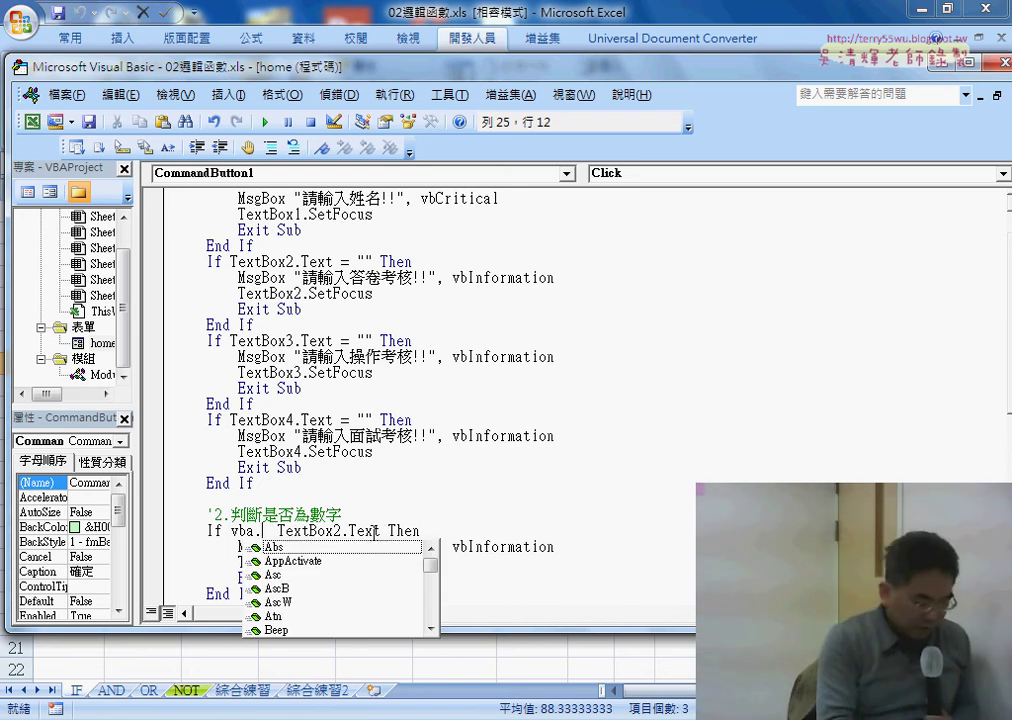
pyautogui.write('i')
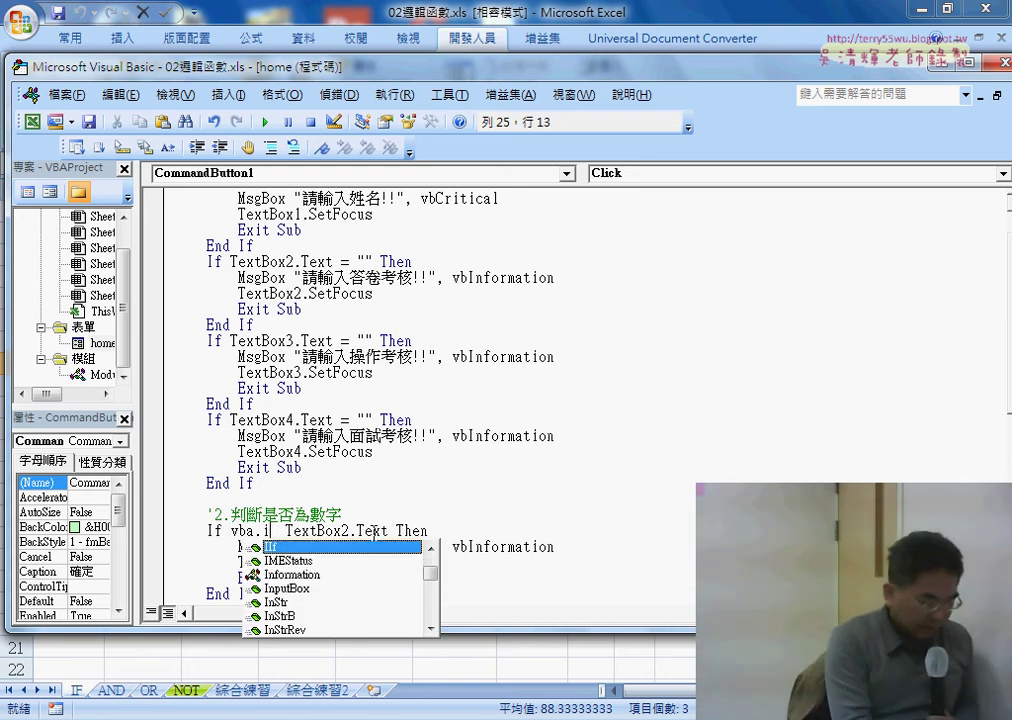
pyautogui.write('s')
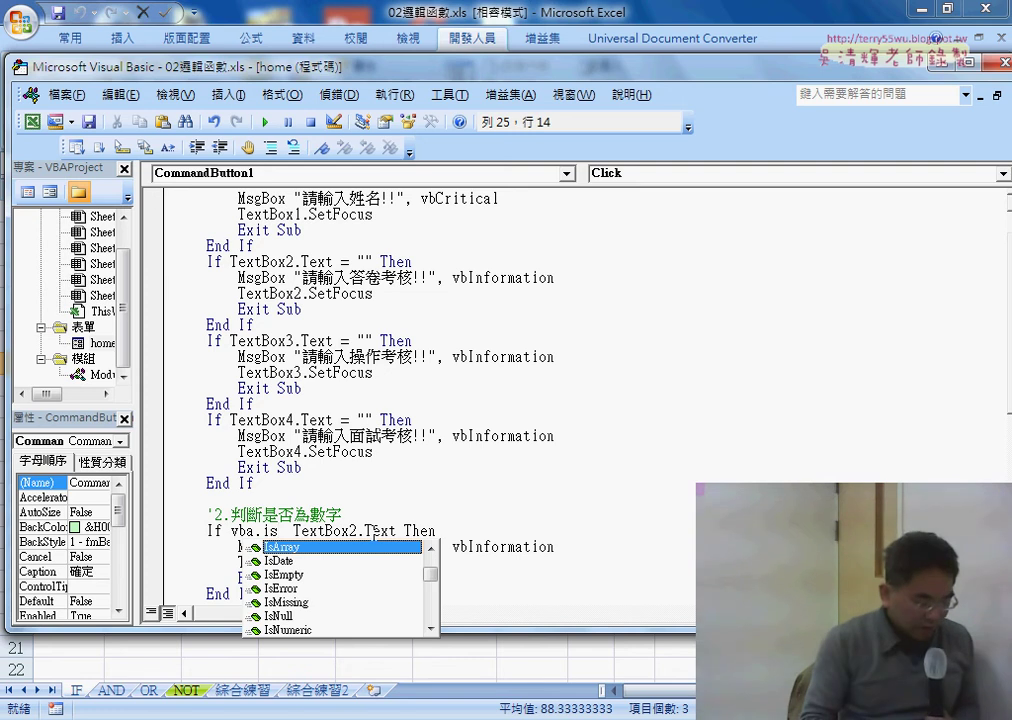
pyautogui.press('Down')
pyautogui.press('Down')
pyautogui.press('Down')
pyautogui.press('Down')
pyautogui.press('Down')
pyautogui.press('Down')
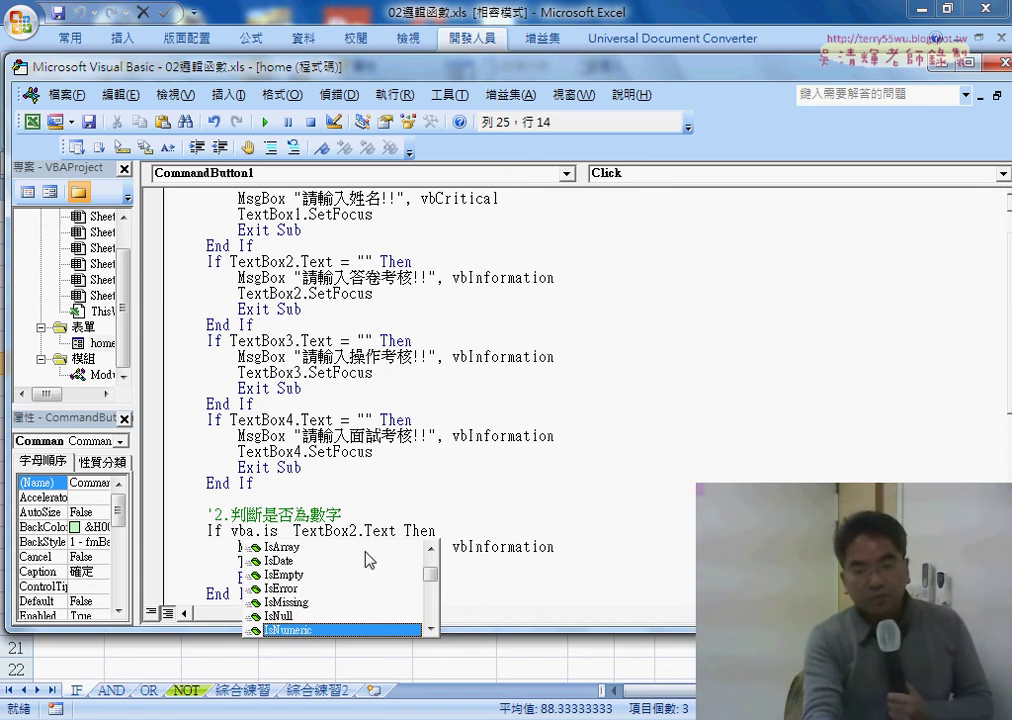
# Insert IsNumeric, wrap TextBox2.Text in parentheses, and add <> after it.
pyautogui.doubleClick(289, 630)
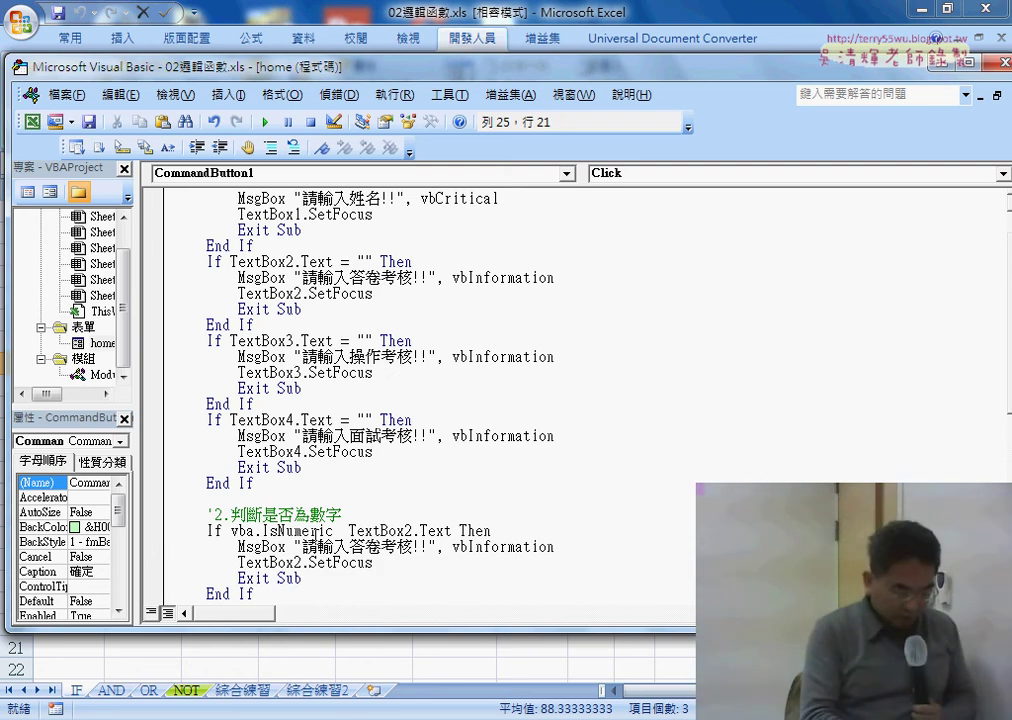
pyautogui.write('(')
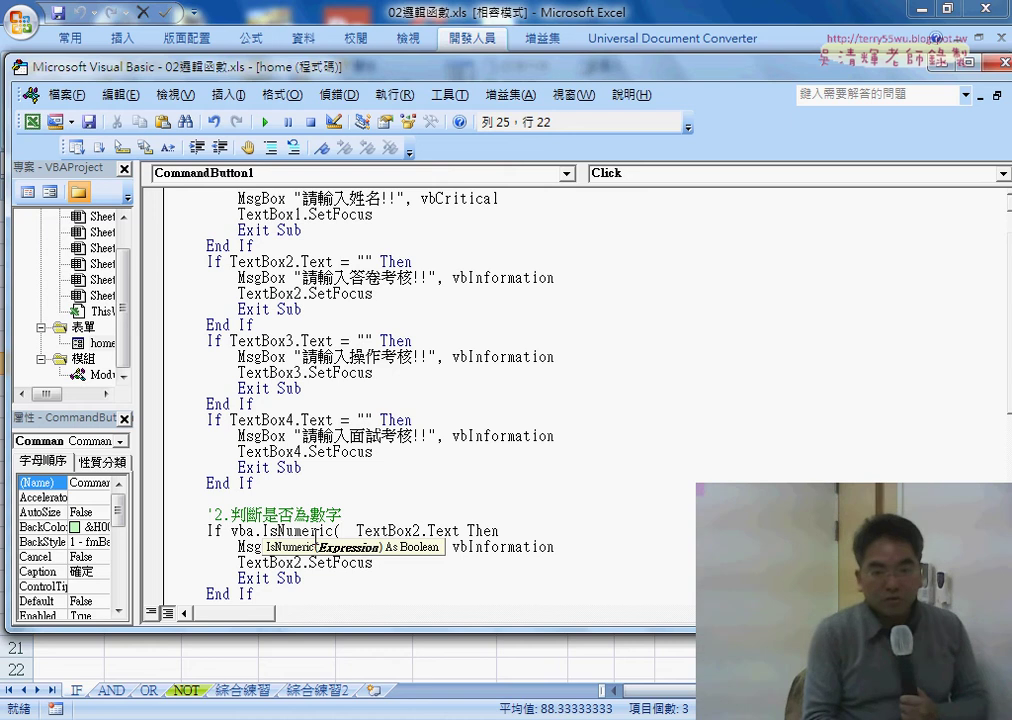
pyautogui.press('Delete')
pyautogui.press('Delete')
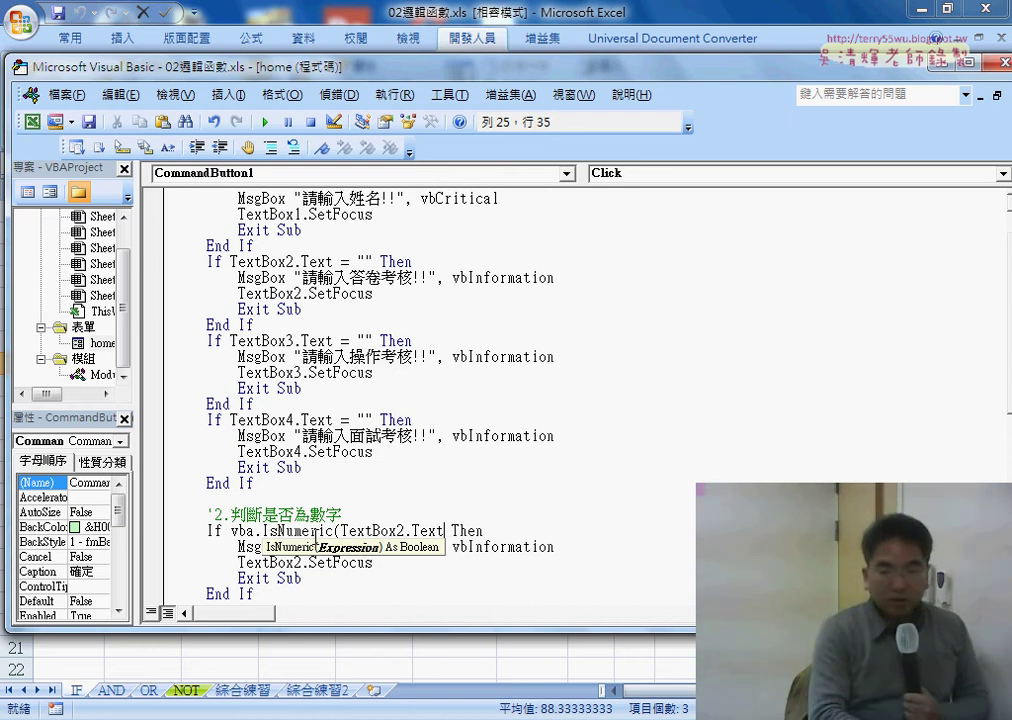
pyautogui.write(')')
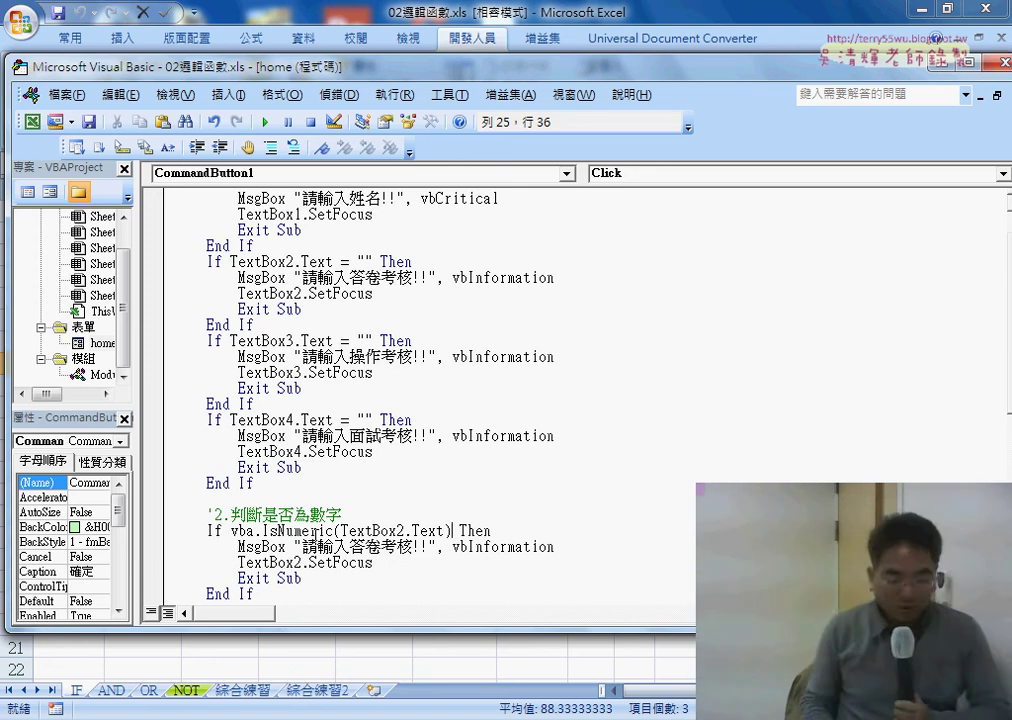
pyautogui.write('<>')
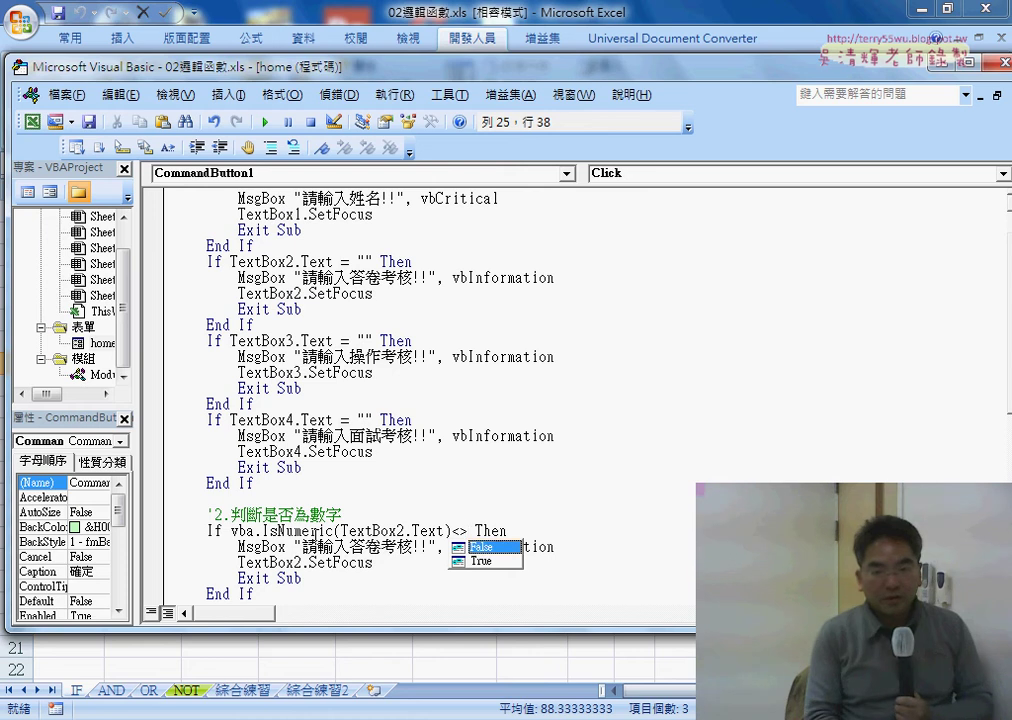
# Finish the condition as VBA.IsNumeric(TextBox2.Text) <> True, trying = False and then reverting.
pyautogui.press('Down')
pyautogui.press('space')
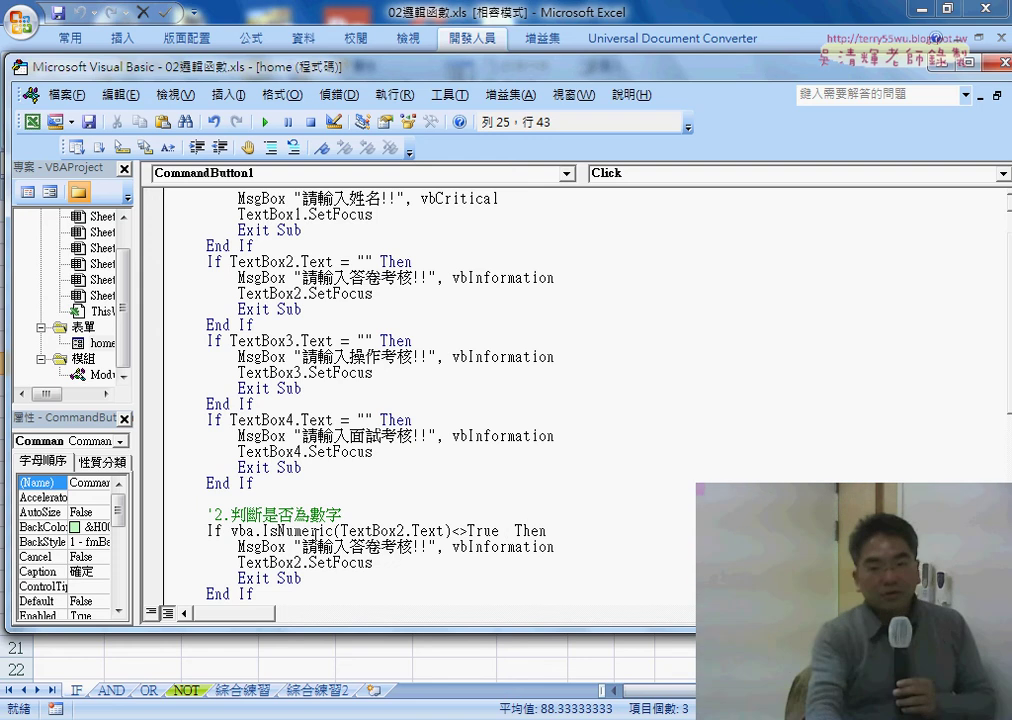
pyautogui.moveTo(508, 530); pyautogui.dragTo(452, 531)
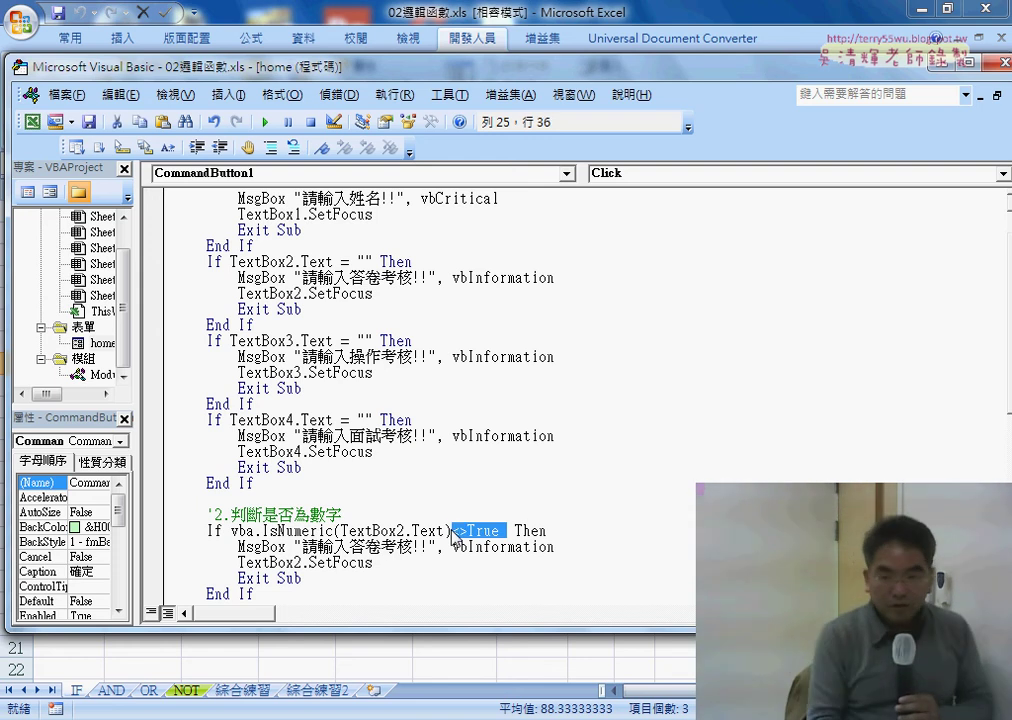
pyautogui.write('=')
pyautogui.press('space')
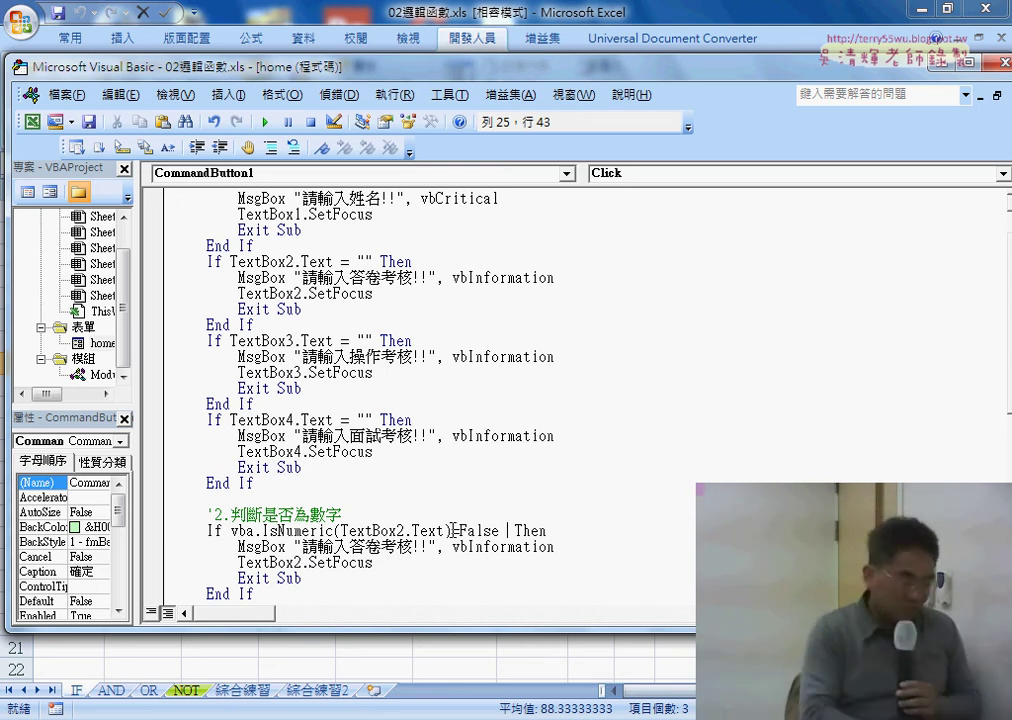
pyautogui.press('BackSpace')
pyautogui.press('BackSpace')
pyautogui.press('BackSpace')
pyautogui.hotkey('ctrl', 'z')
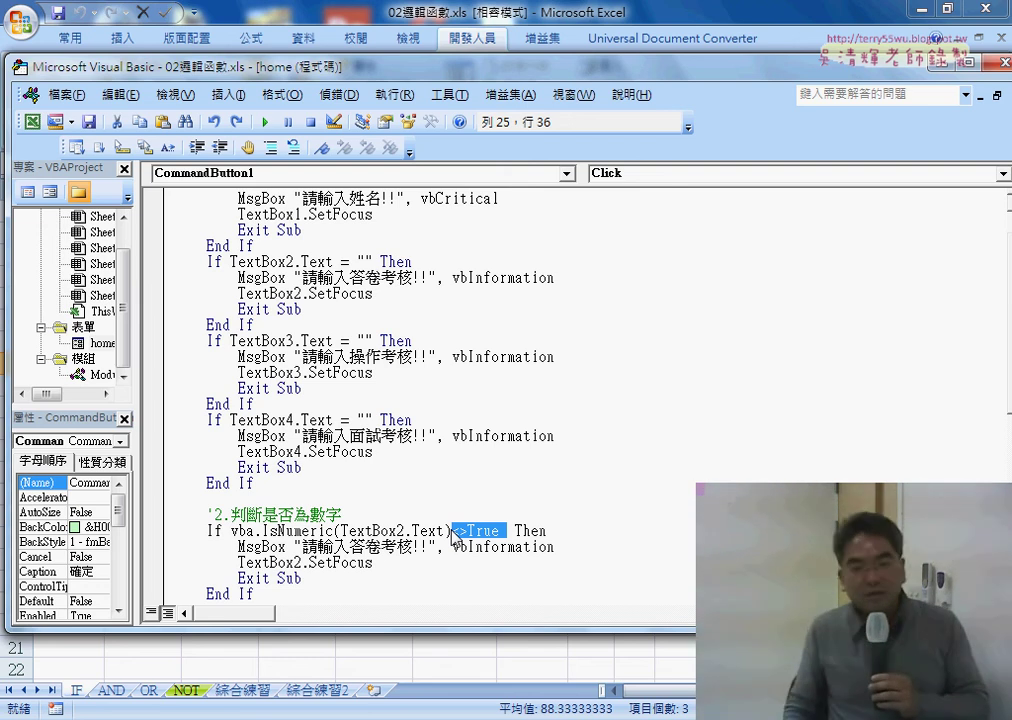
pyautogui.click(553, 549)
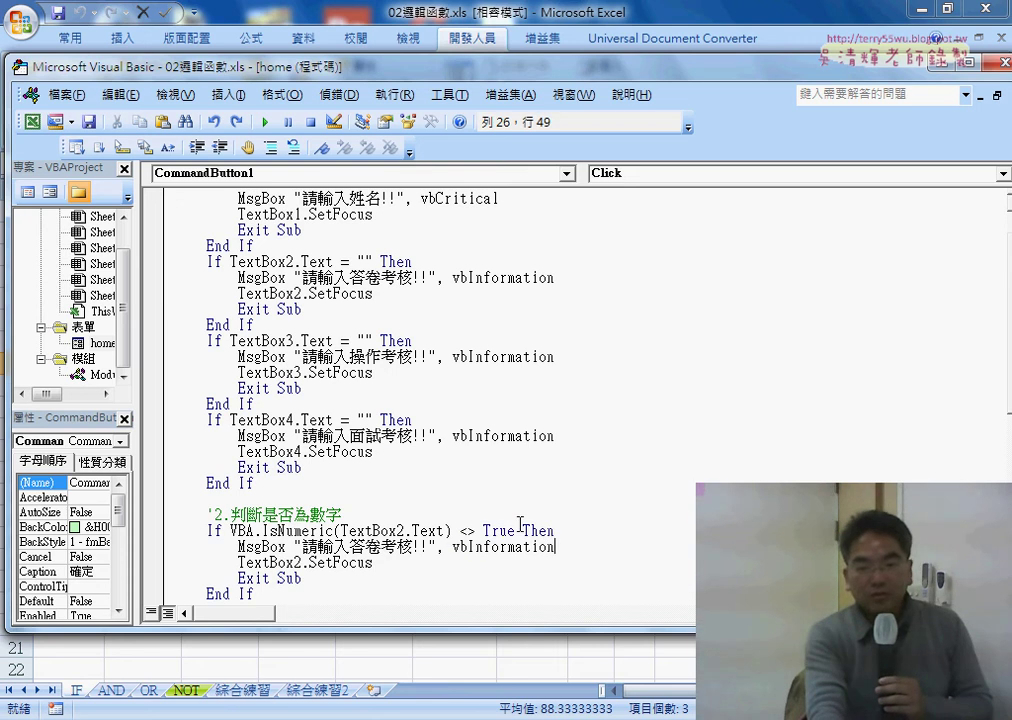
# Change the warning text from 答卷考核 to 一個數字, giving 請輸入一個數字!!, and add a blank line below.
pyautogui.moveTo(515, 531); pyautogui.dragTo(281, 531)
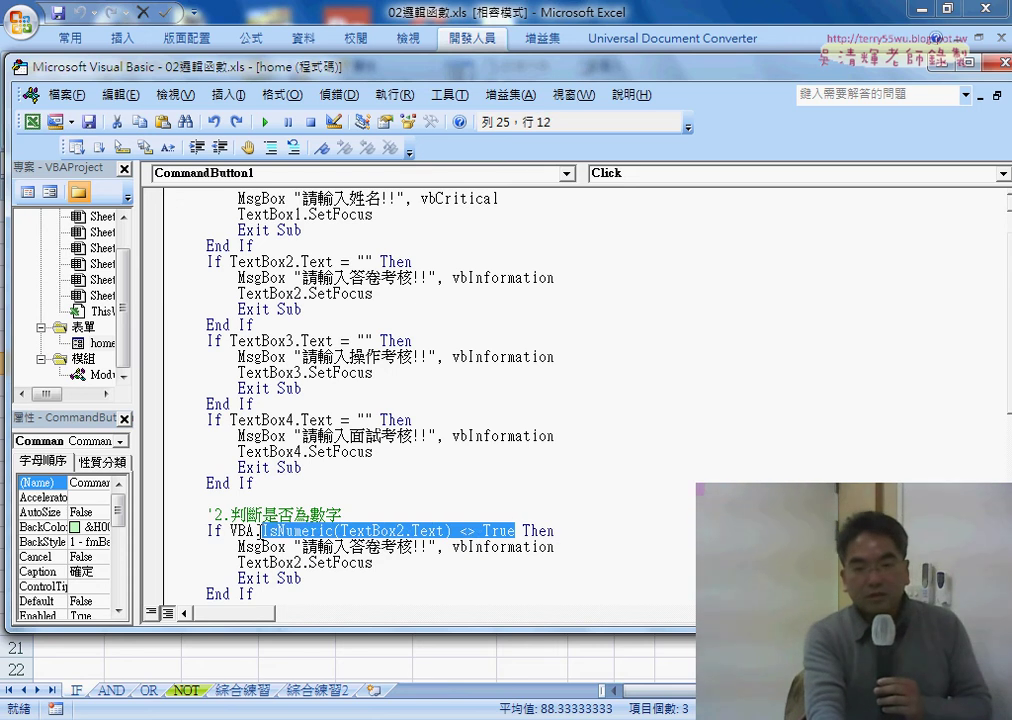
pyautogui.moveTo(348, 547); pyautogui.dragTo(414, 548)
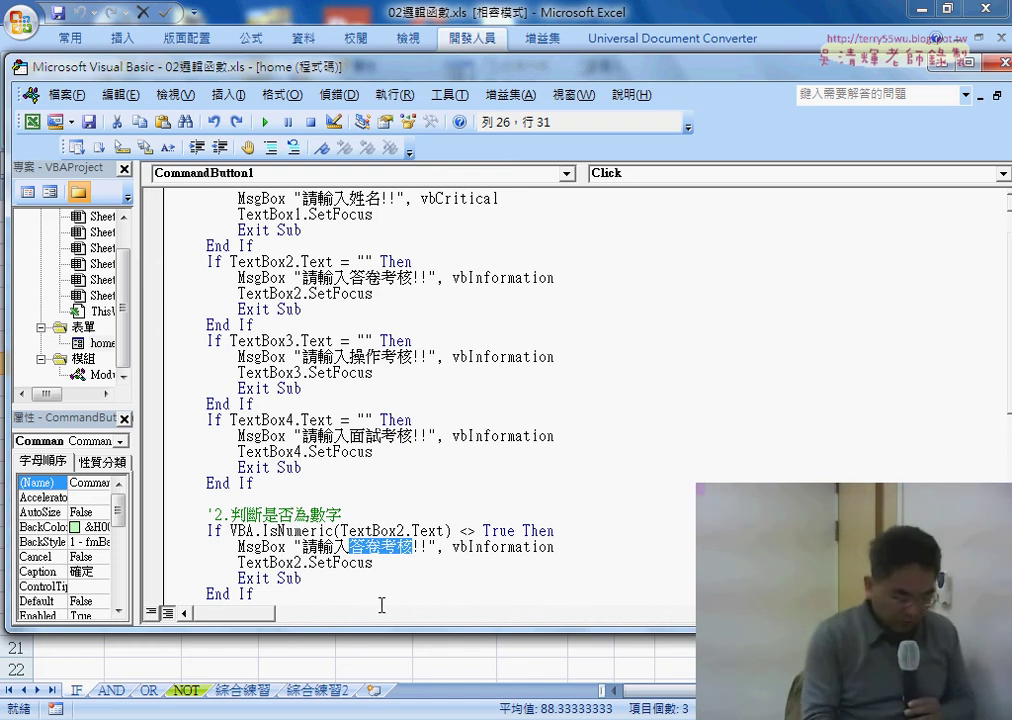
pyautogui.hotkey('ctrl', 'space')
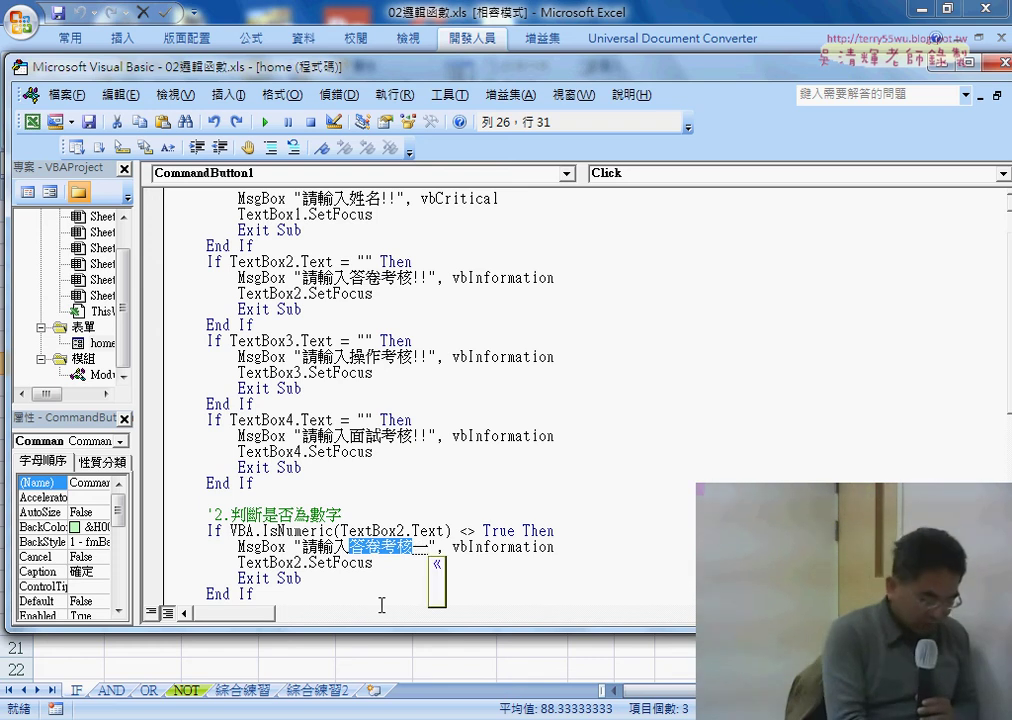
pyautogui.write('數')
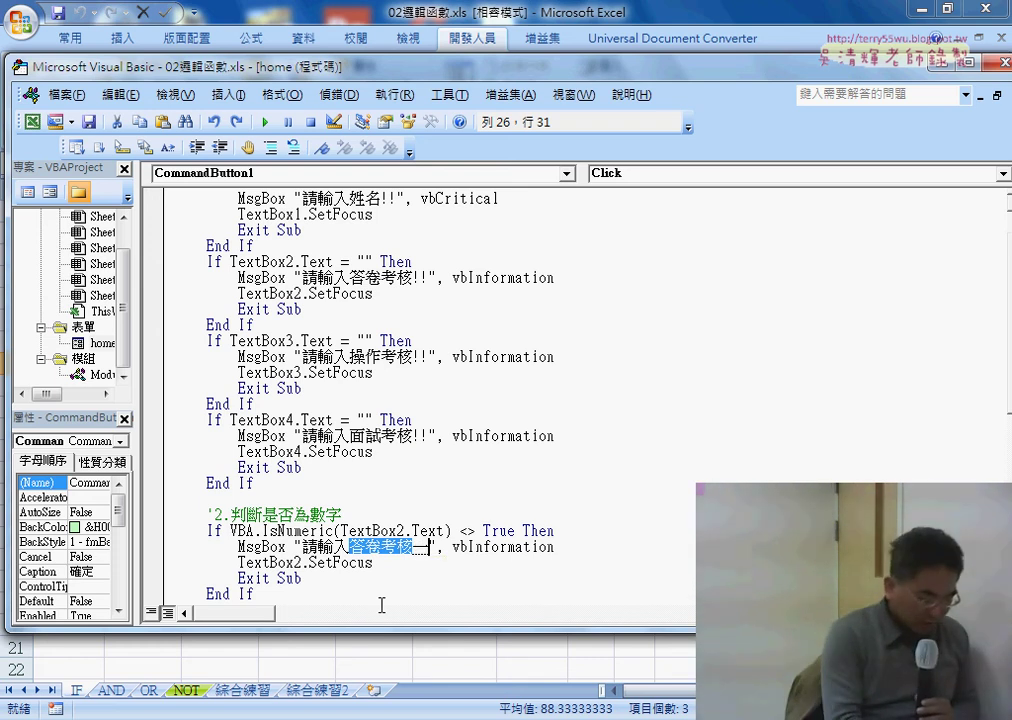
pyautogui.write('一個')
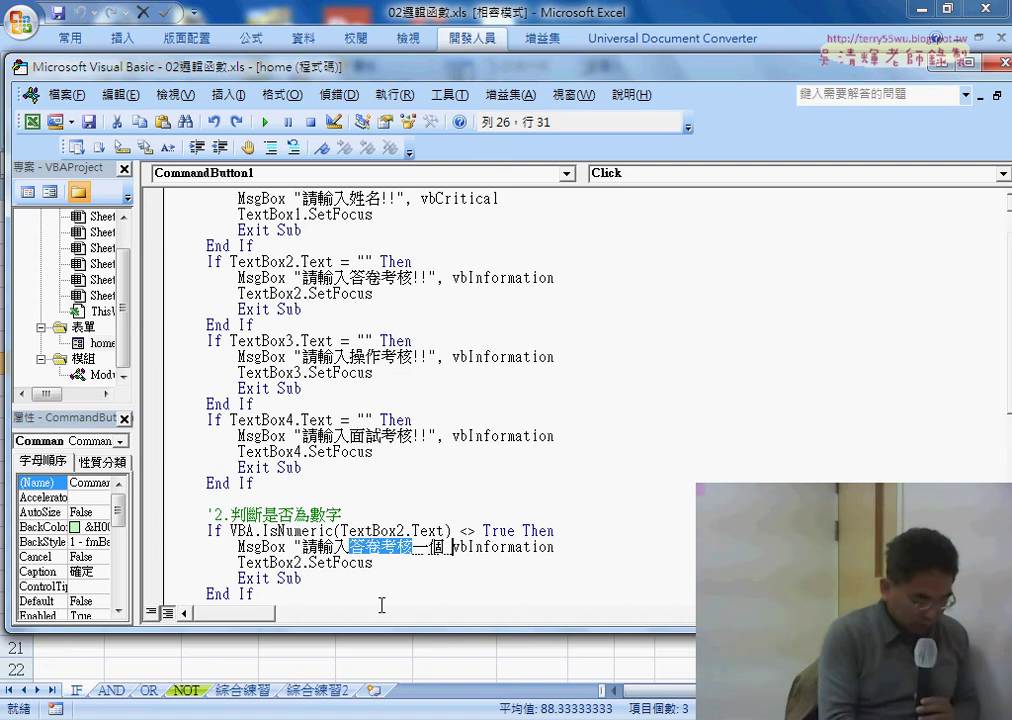
pyautogui.write('數字')
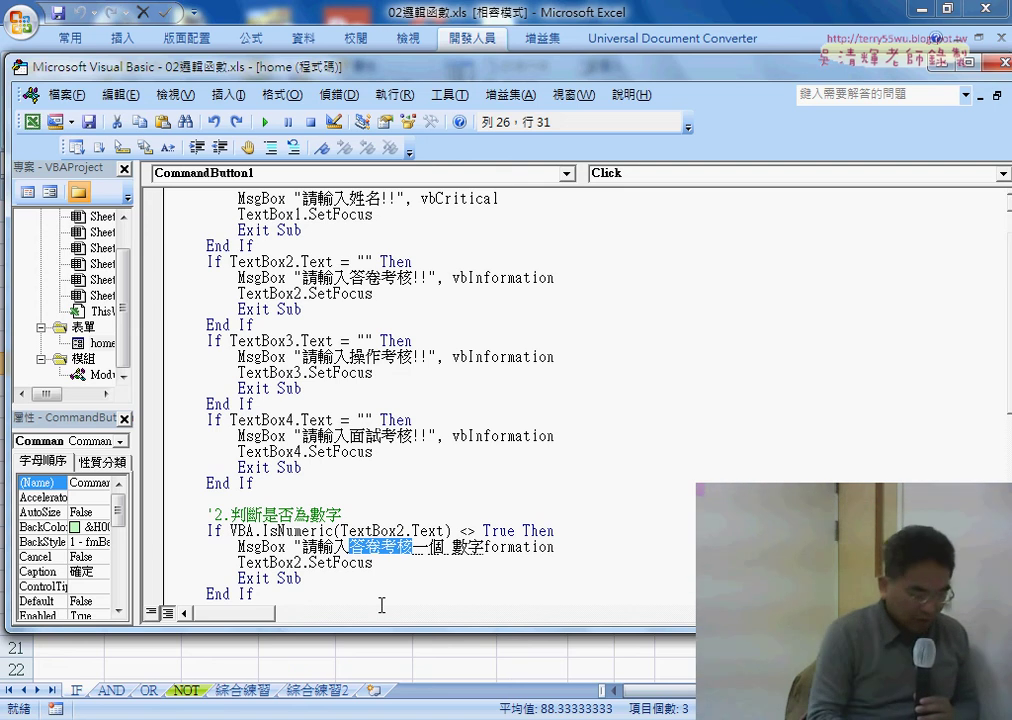
pyautogui.press('Return')
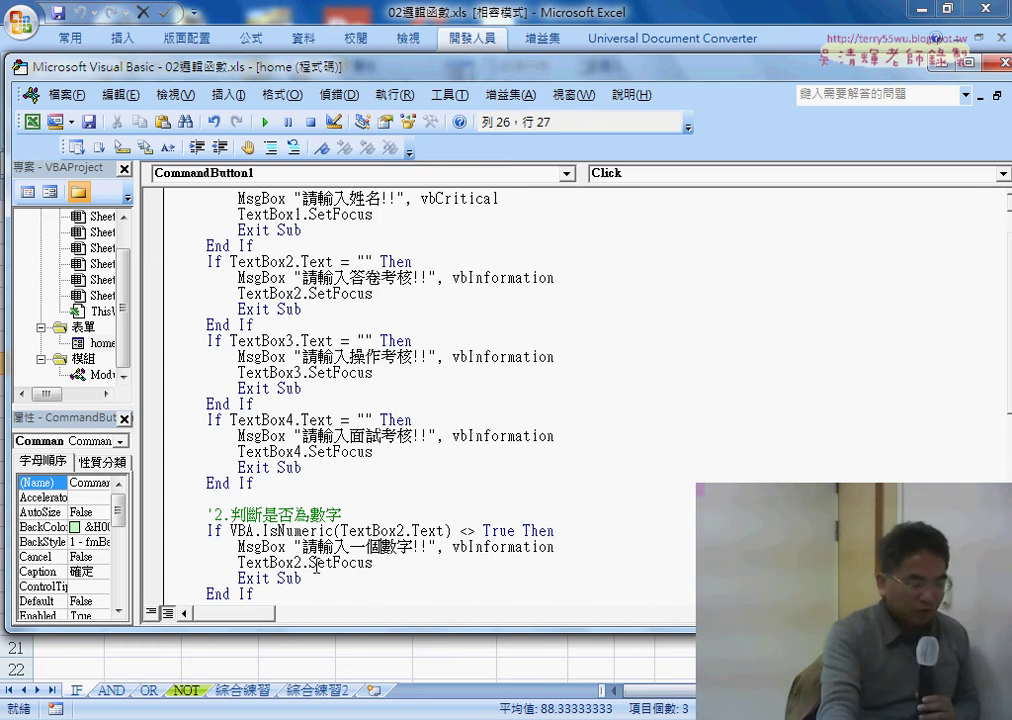
pyautogui.click(577, 544)
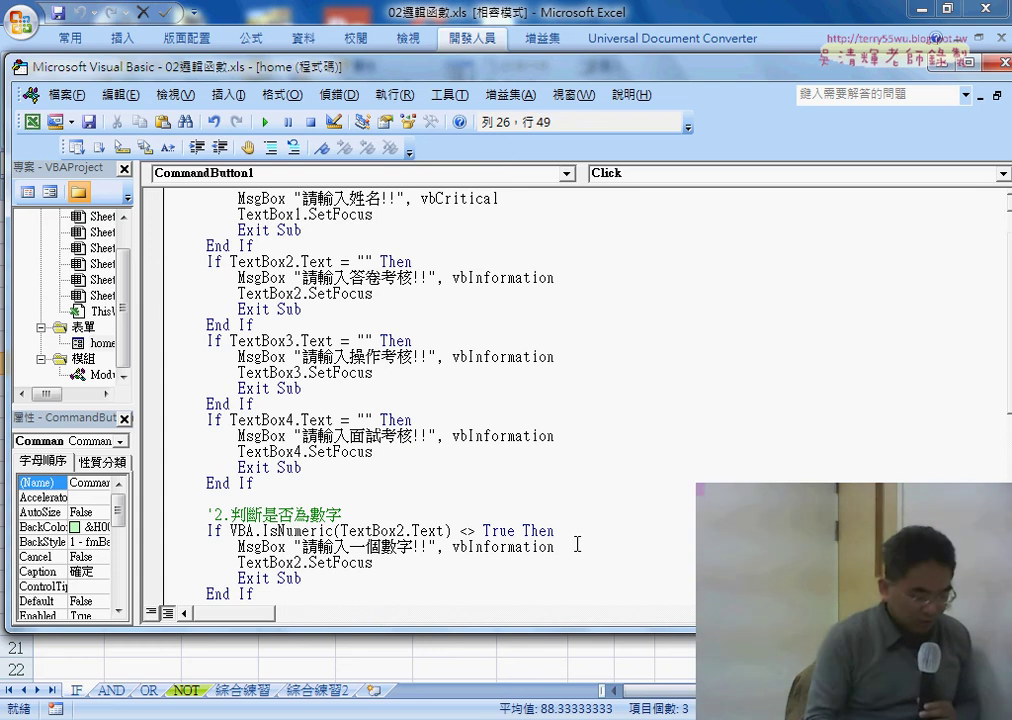
pyautogui.press('Return')
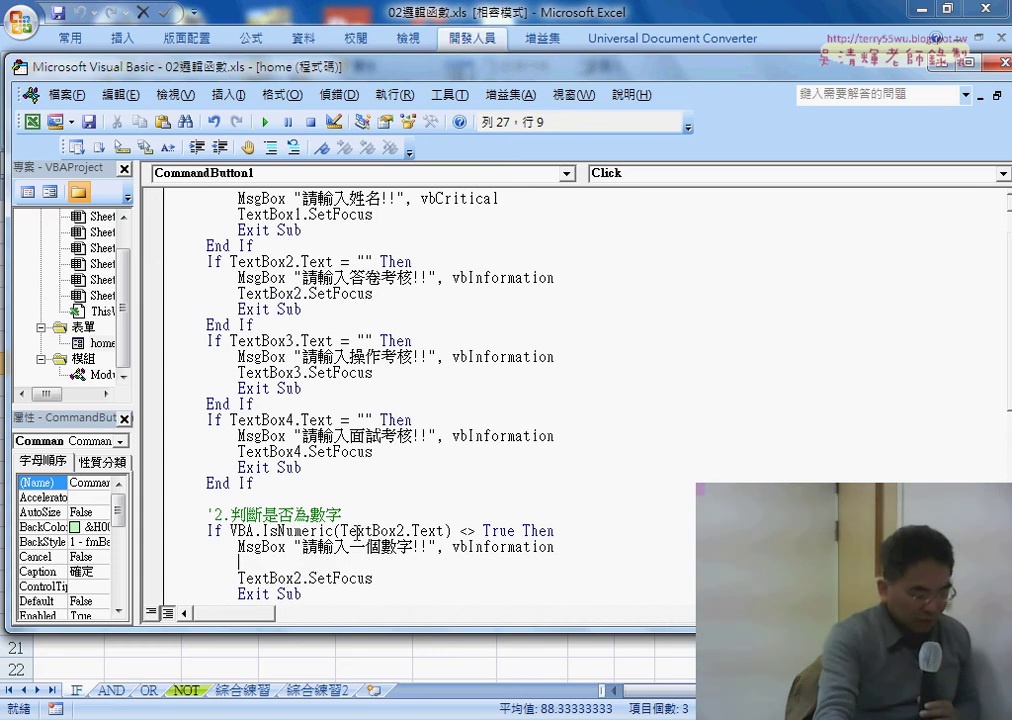
# Add TextBox2.Text = "" on the blank line to clear the entry, then select the whole If block.
pyautogui.moveTo(341, 530); pyautogui.dragTo(421, 530)
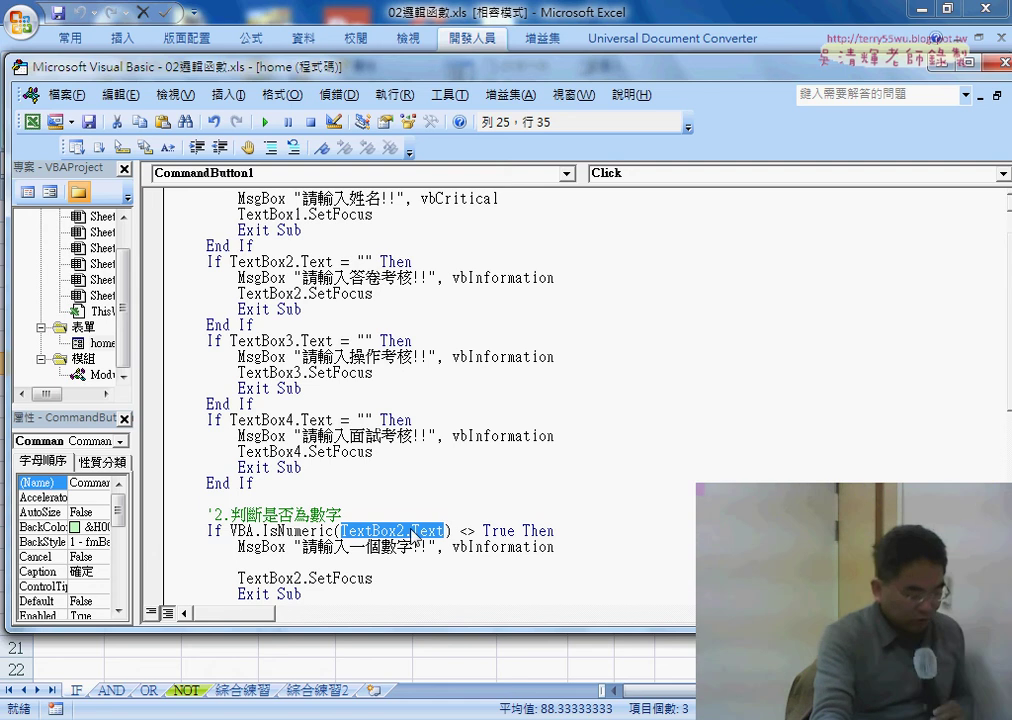
pyautogui.click(357, 564)
pyautogui.write('TextBox2.Text')
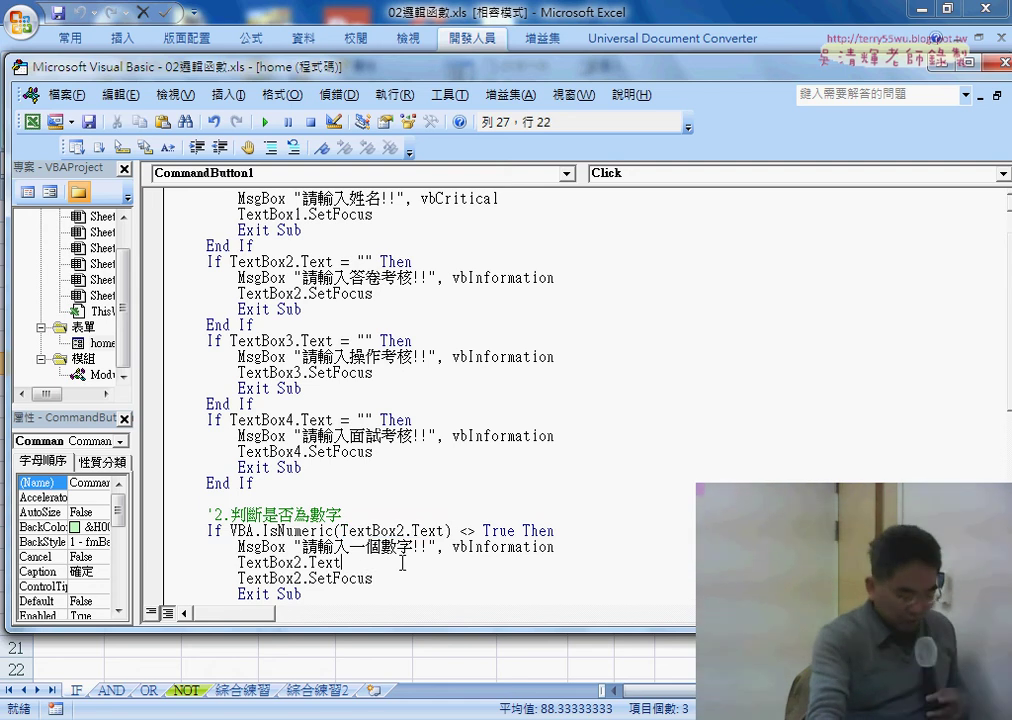
pyautogui.write('-')
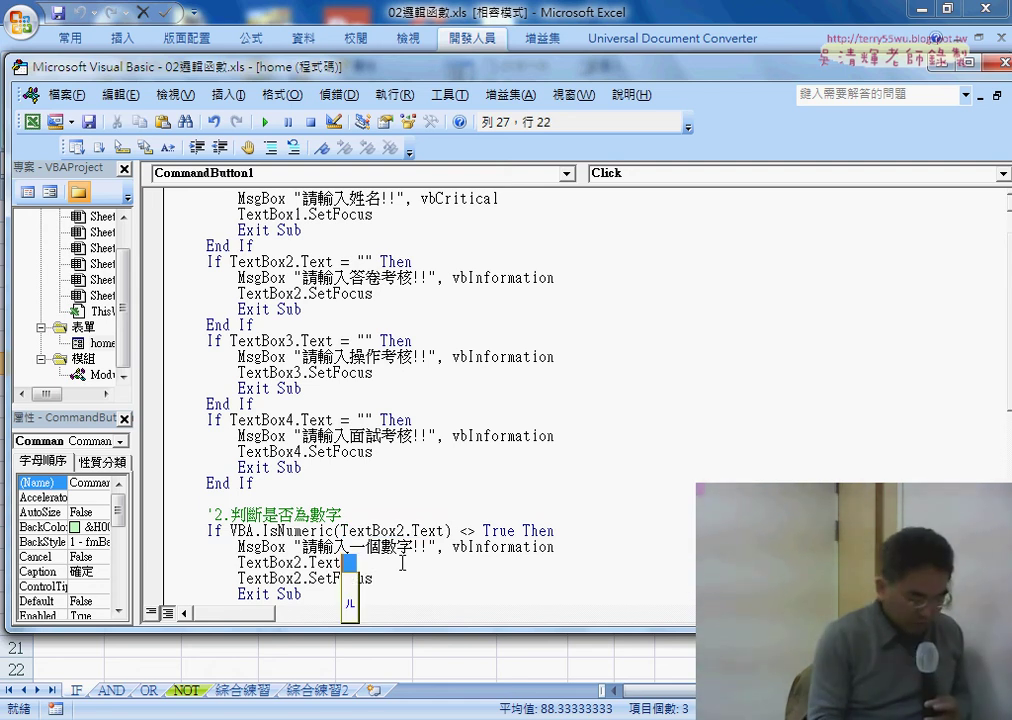
pyautogui.press('Escape')
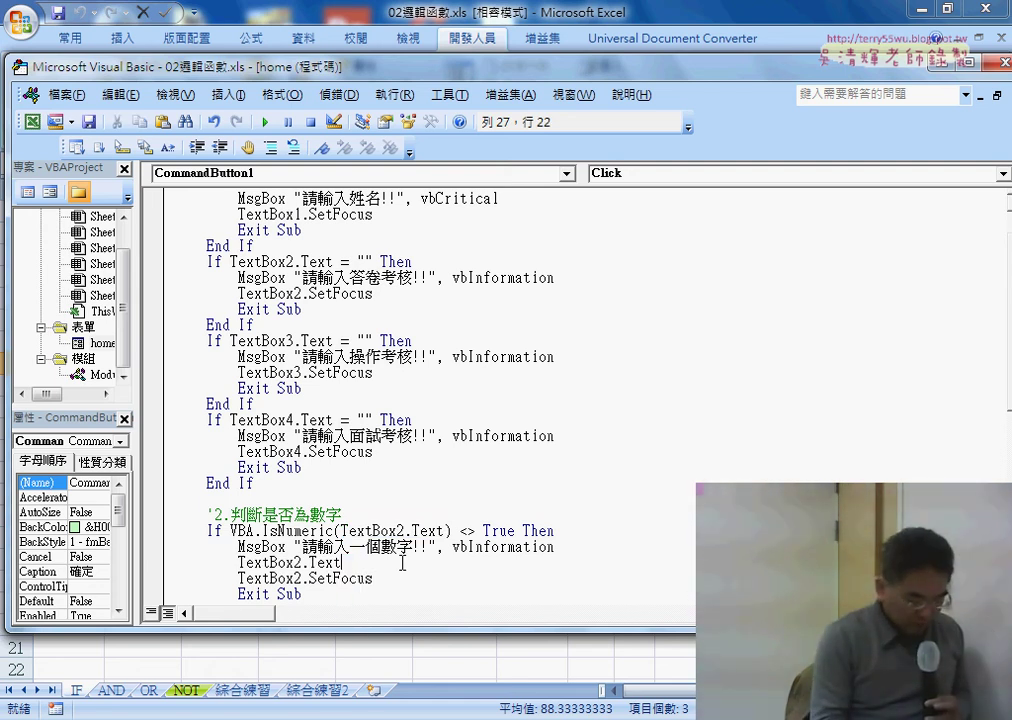
pyautogui.write('="')
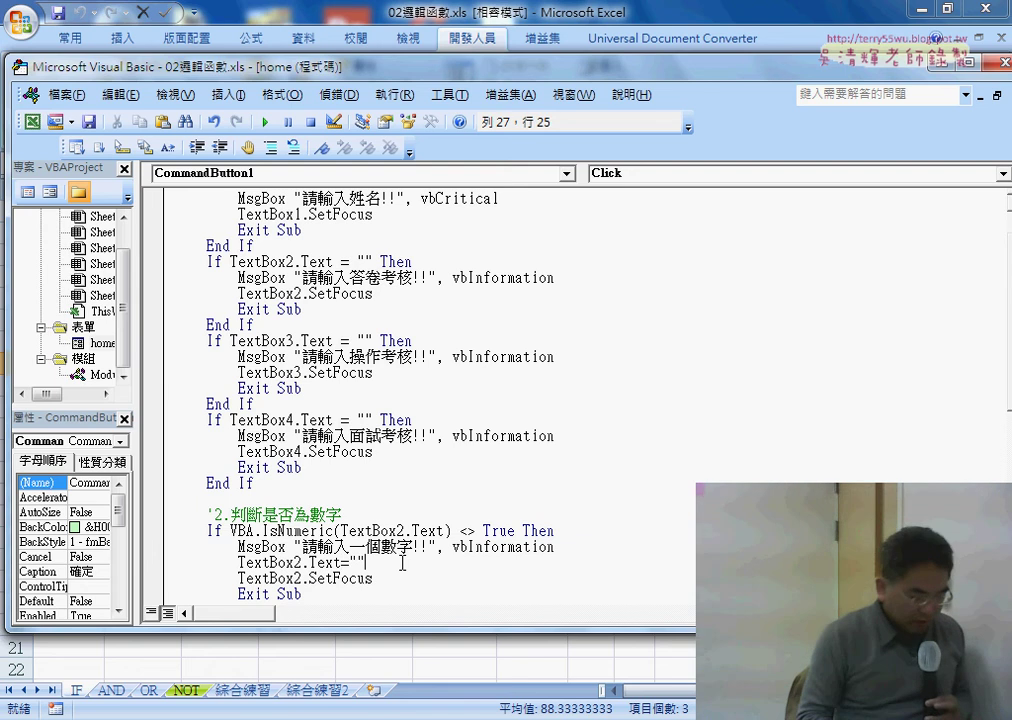
pyautogui.press('Down')
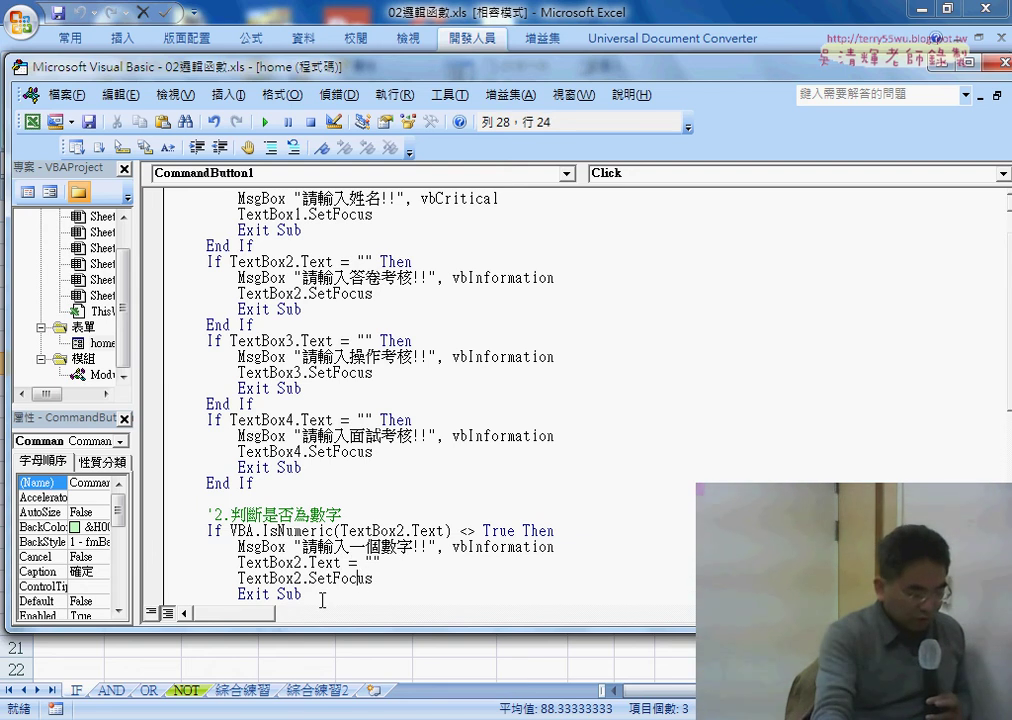
pyautogui.moveTo(322, 600)
pyautogui.mouseDown()
pyautogui.moveTo(253, 596)
pyautogui.moveTo(167, 487)
pyautogui.mouseUp()
pyautogui.scroll(-1, 385, 592)
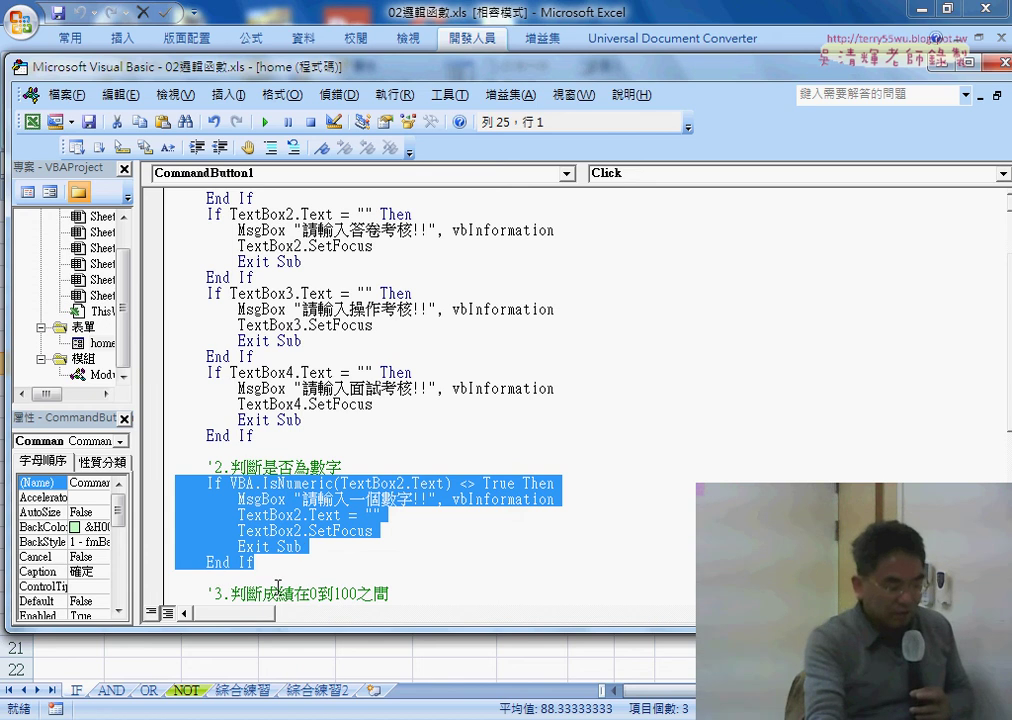
pyautogui.scroll(-2, 278, 587)
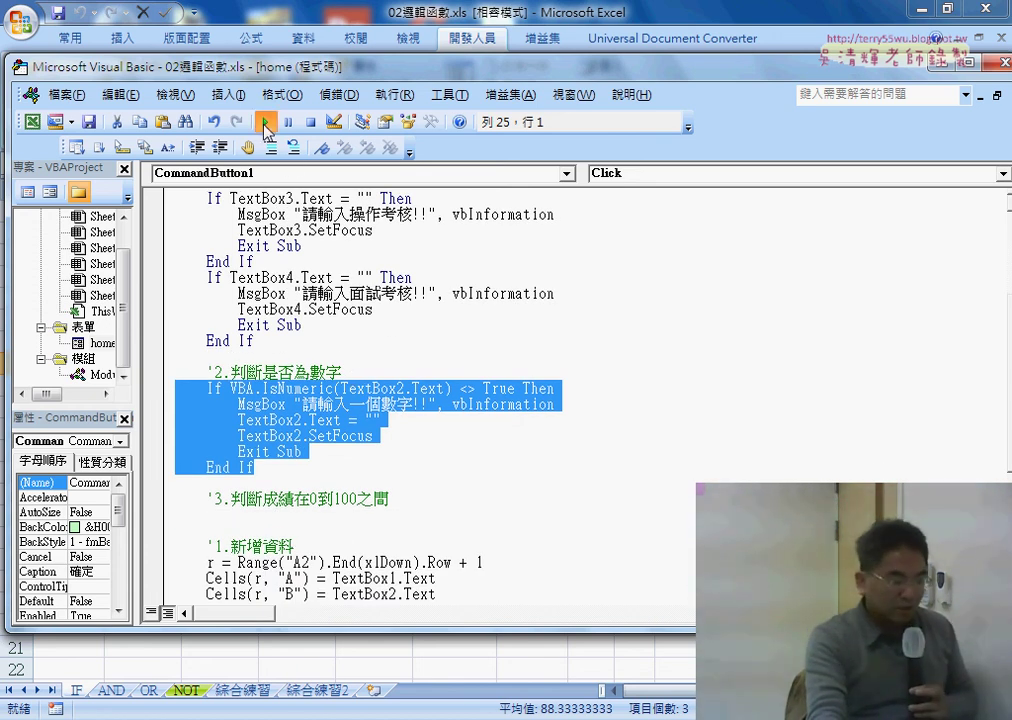
# Run the form with BBB, AA, 85 and 96, then dismiss the 請輸入一個數字!! warning.
pyautogui.click(265, 122)
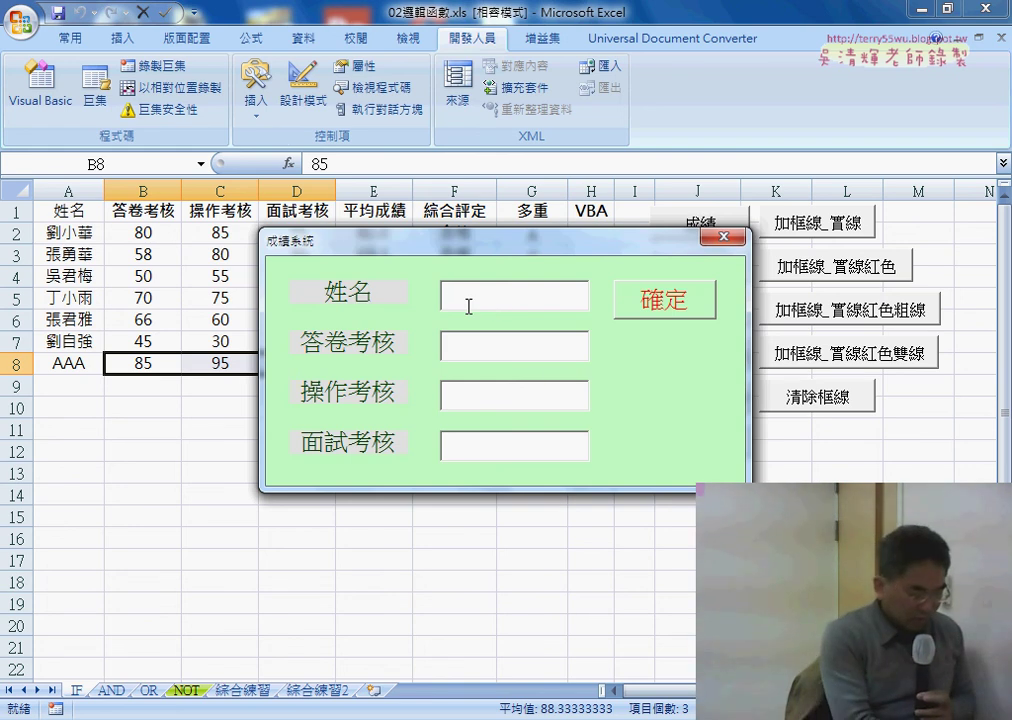
pyautogui.write('BBB')
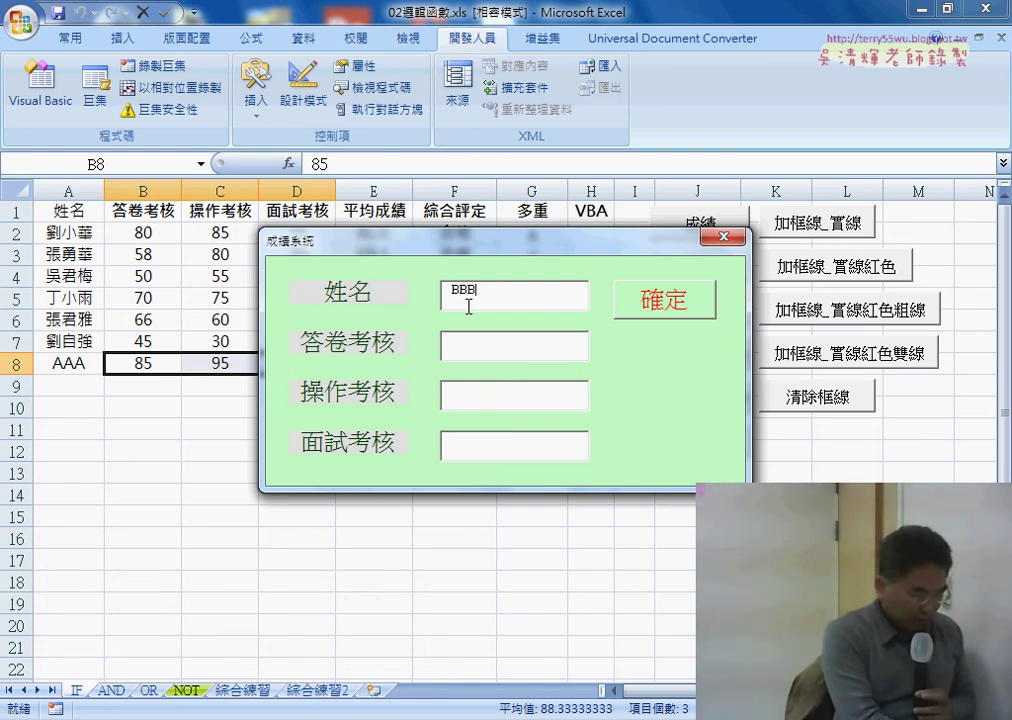
pyautogui.write('AA')
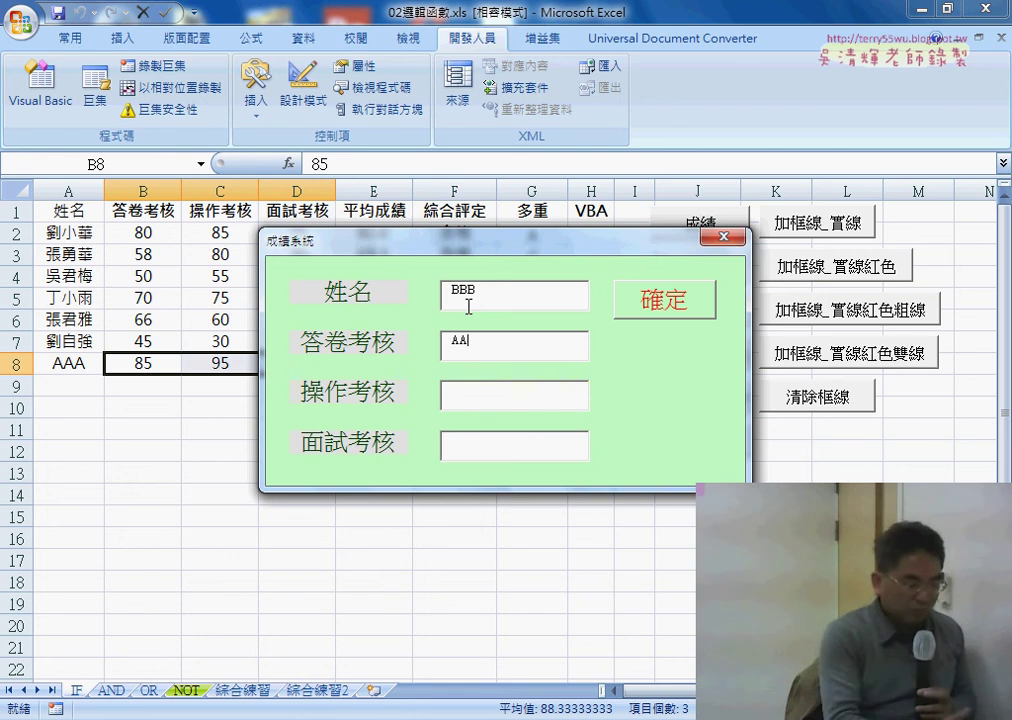
pyautogui.click(490, 385)
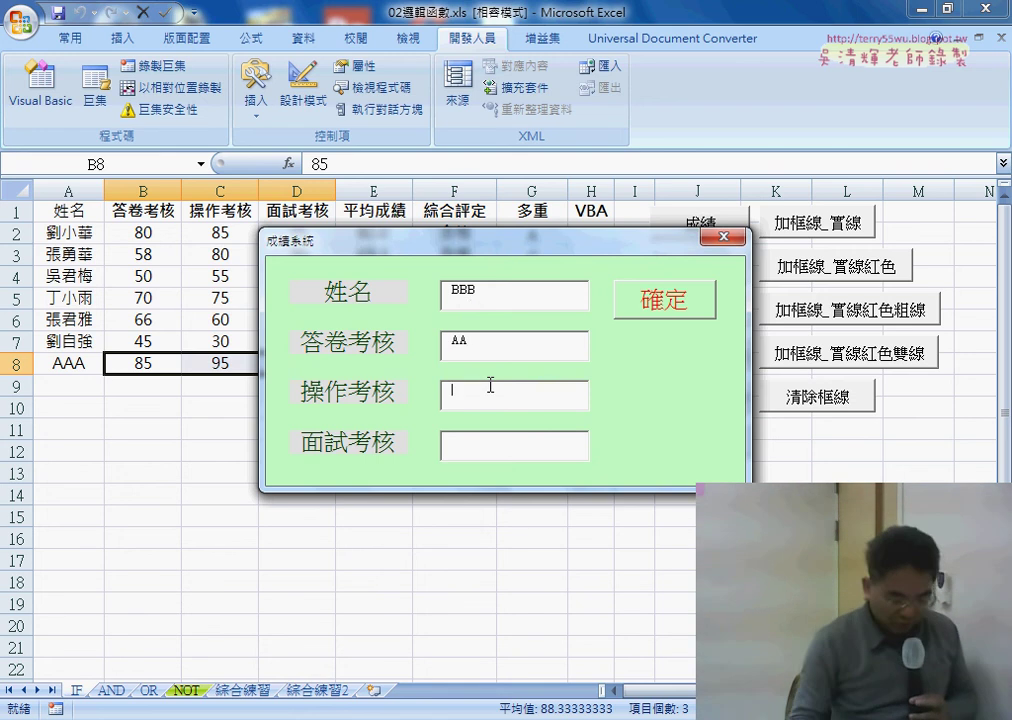
pyautogui.write('896')
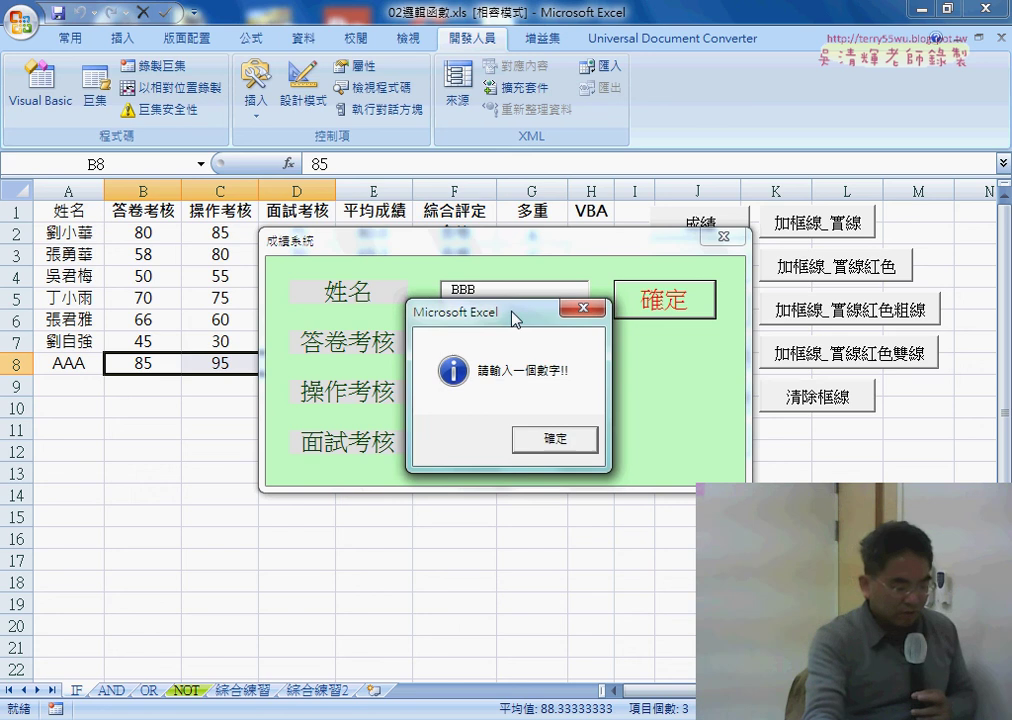
pyautogui.moveTo(482, 305); pyautogui.dragTo(492, 388)
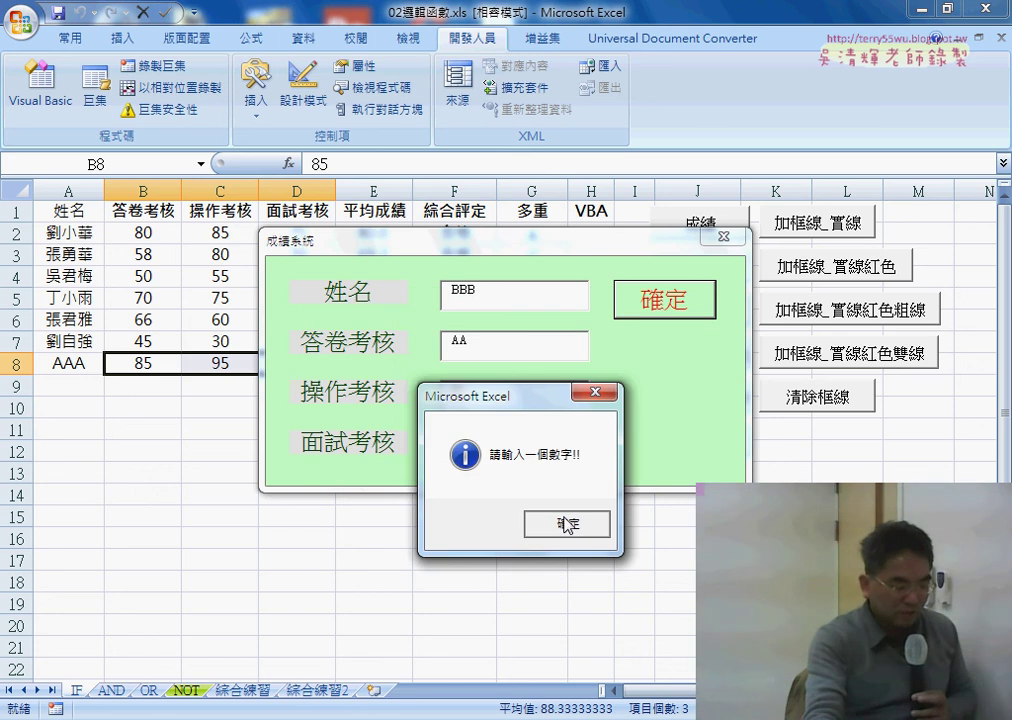
pyautogui.click(566, 525)
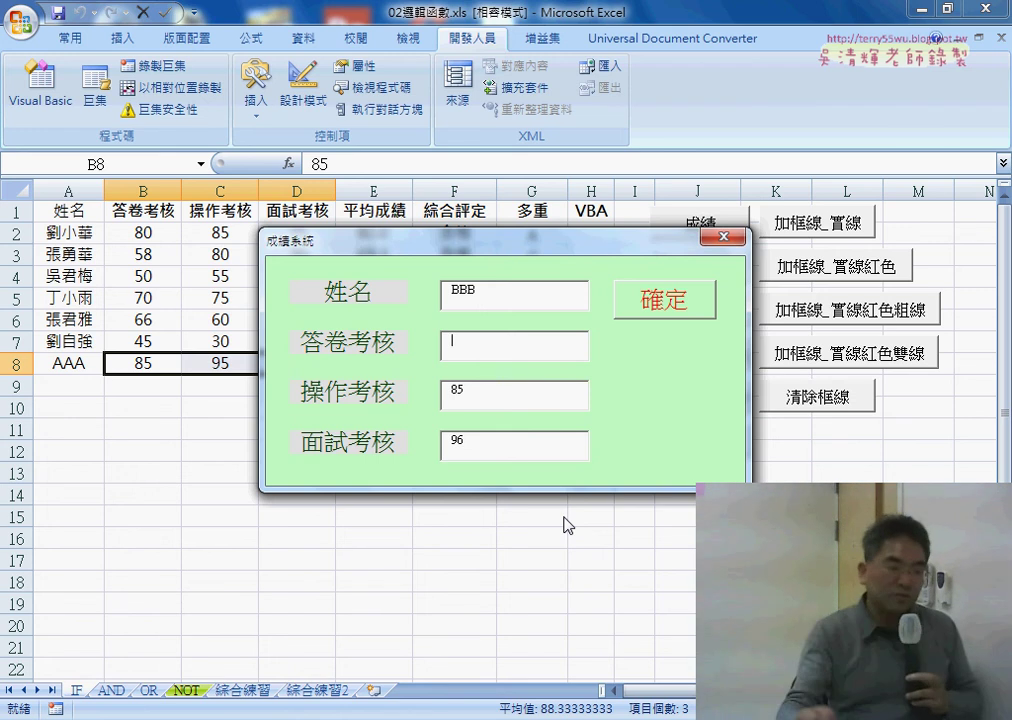
# Close the running form and reopen the CommandButton1_Click code.
pyautogui.click(740, 241)
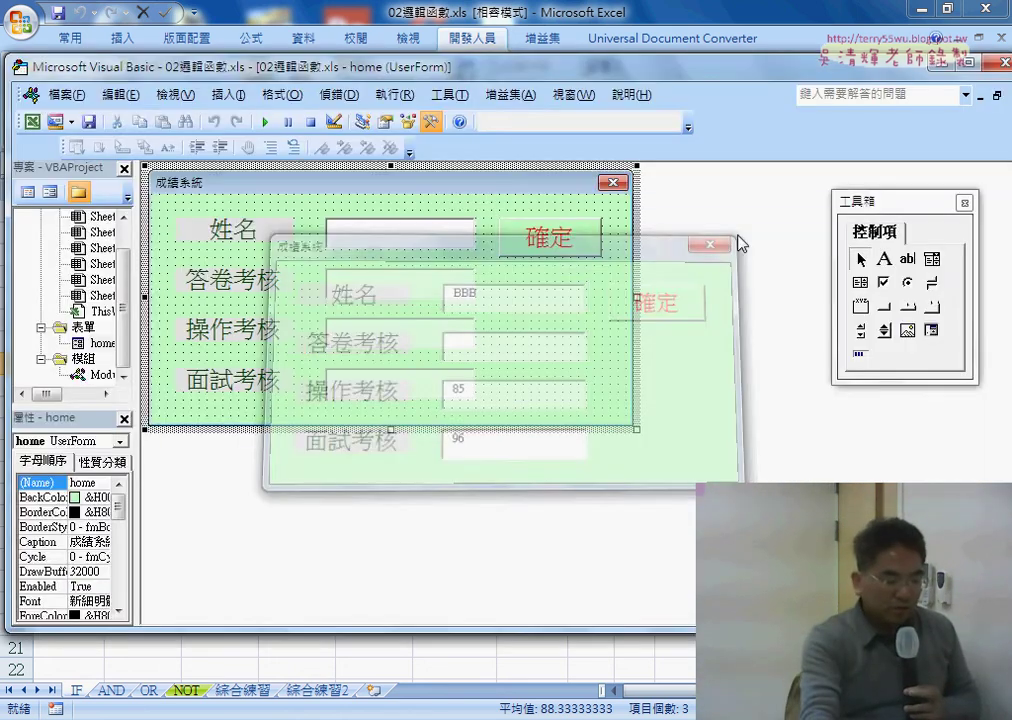
pyautogui.doubleClick(567, 234)
pyautogui.scroll(-3, 503, 393)
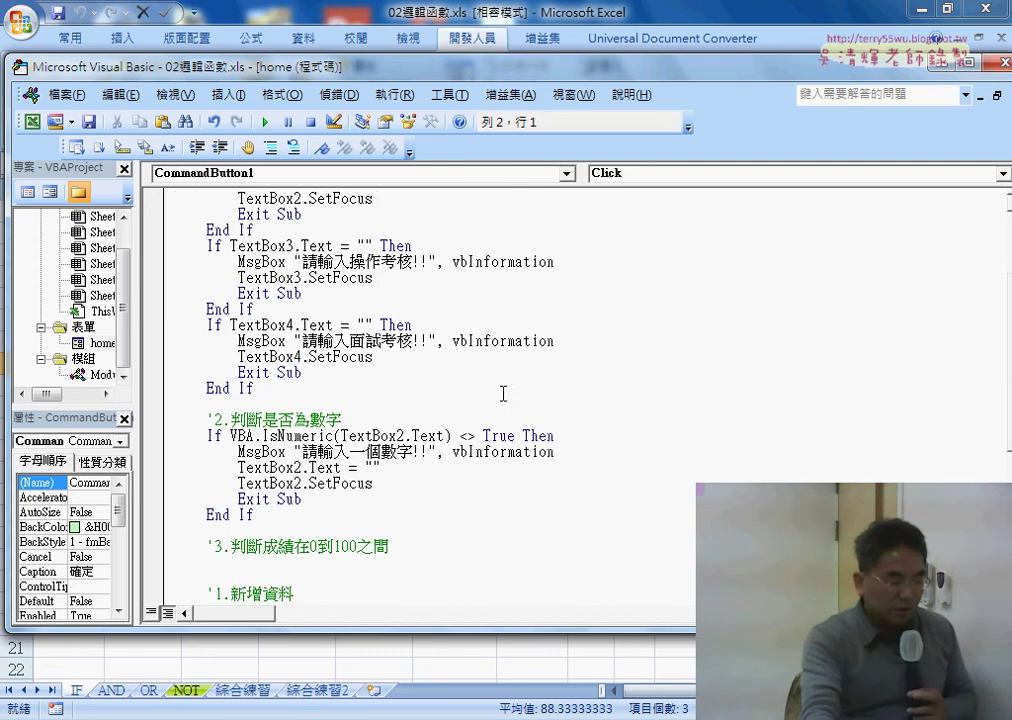
pyautogui.scroll(-3, 357, 408)
# Ctrl-drag a copy of the IsNumeric If block under '3.判斷成績在0到100之間.
pyautogui.moveTo(392, 404); pyautogui.dragTo(178, 400)
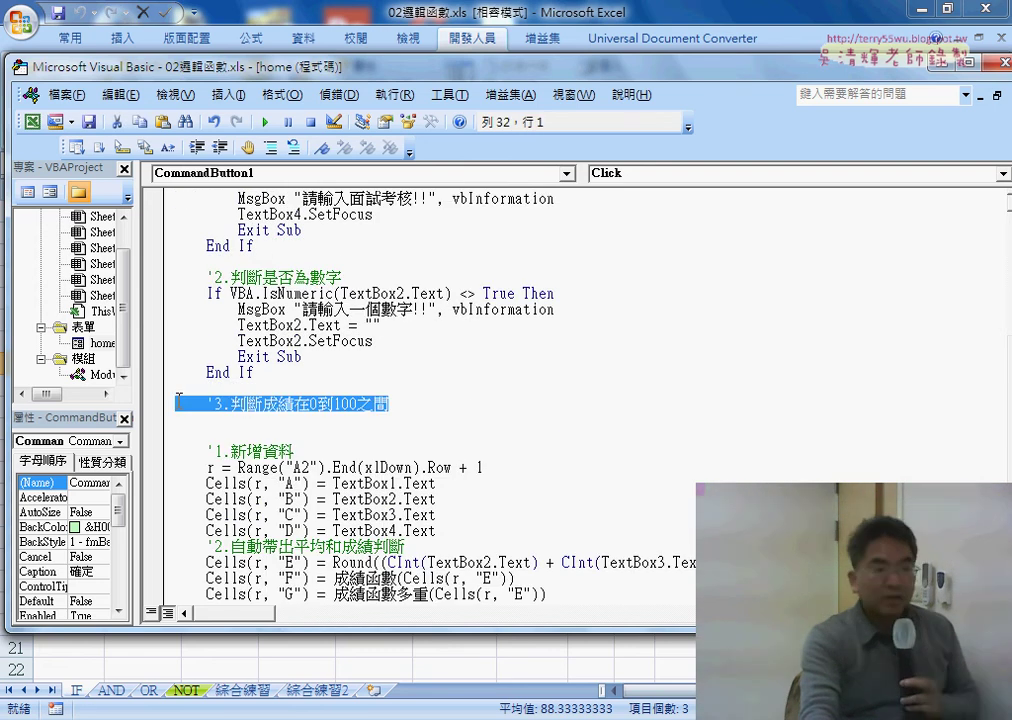
pyautogui.moveTo(280, 370); pyautogui.dragTo(168, 293)
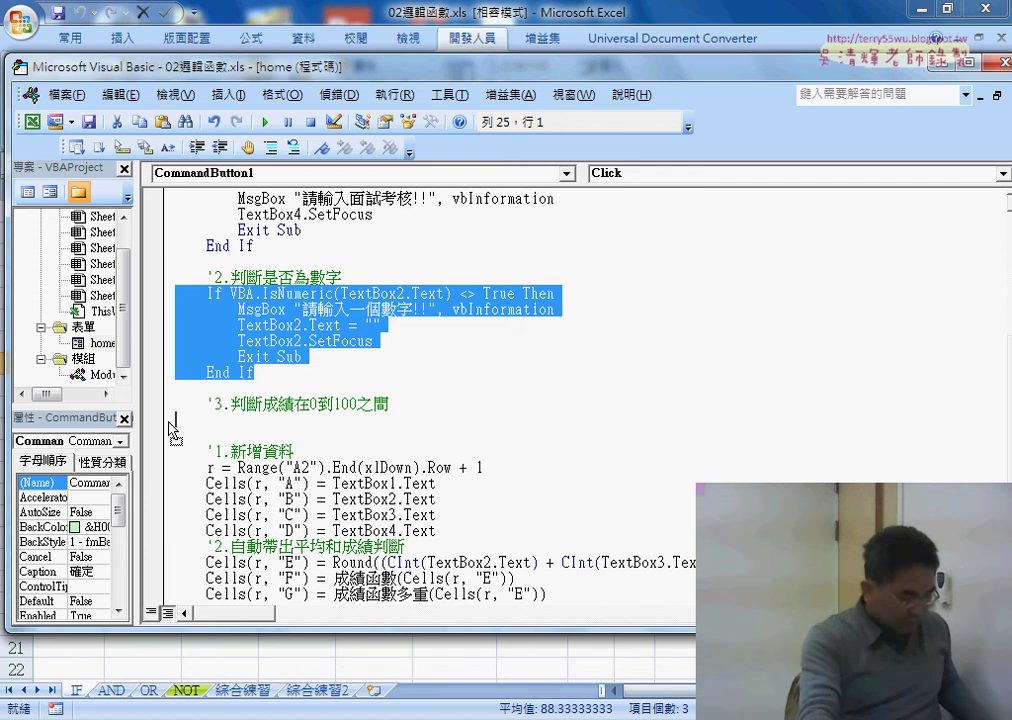
pyautogui.moveTo(169, 421); pyautogui.dragTo(170, 421)
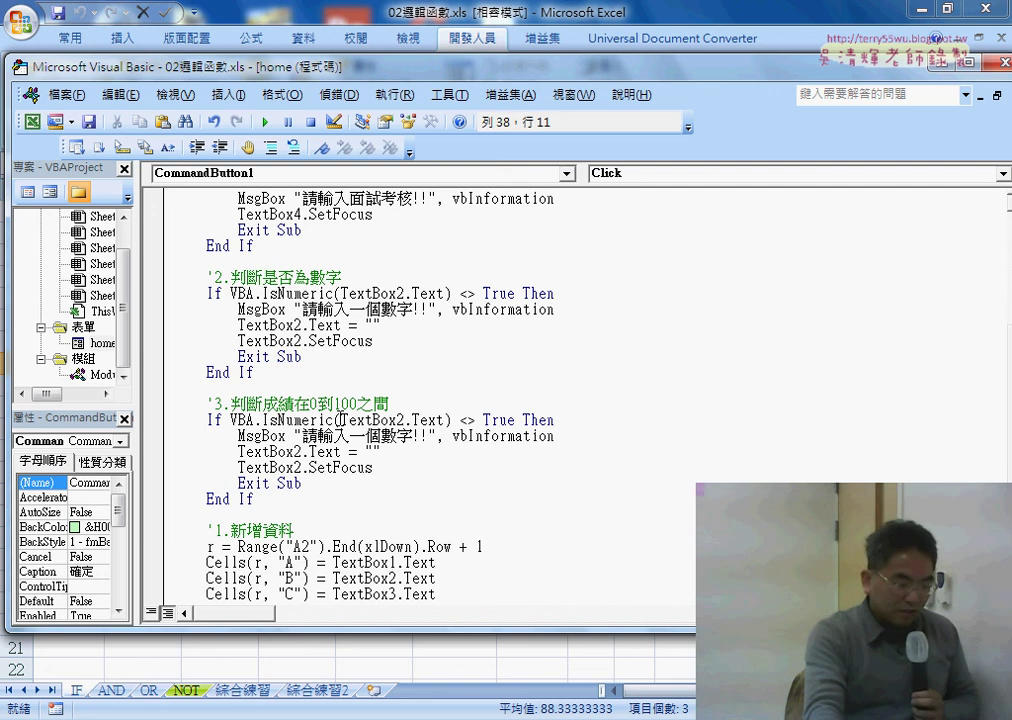
# Rewrite the copied condition to start CInt(TextBox2.Text) > 100 Or.
pyautogui.moveTo(340, 420); pyautogui.dragTo(233, 421)
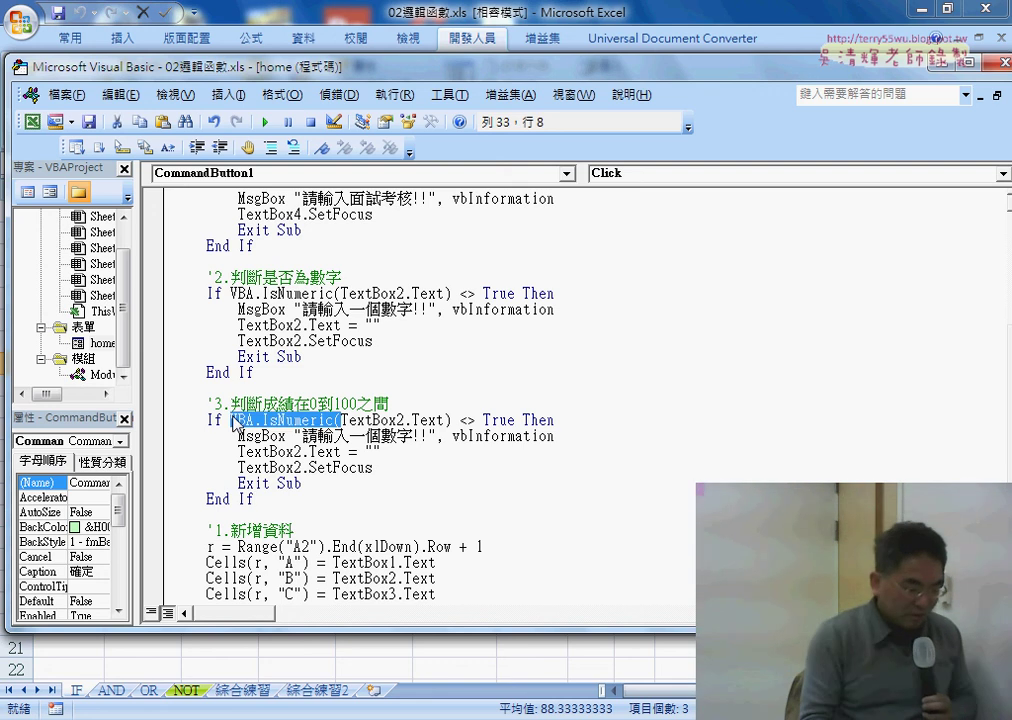
pyautogui.write('(')
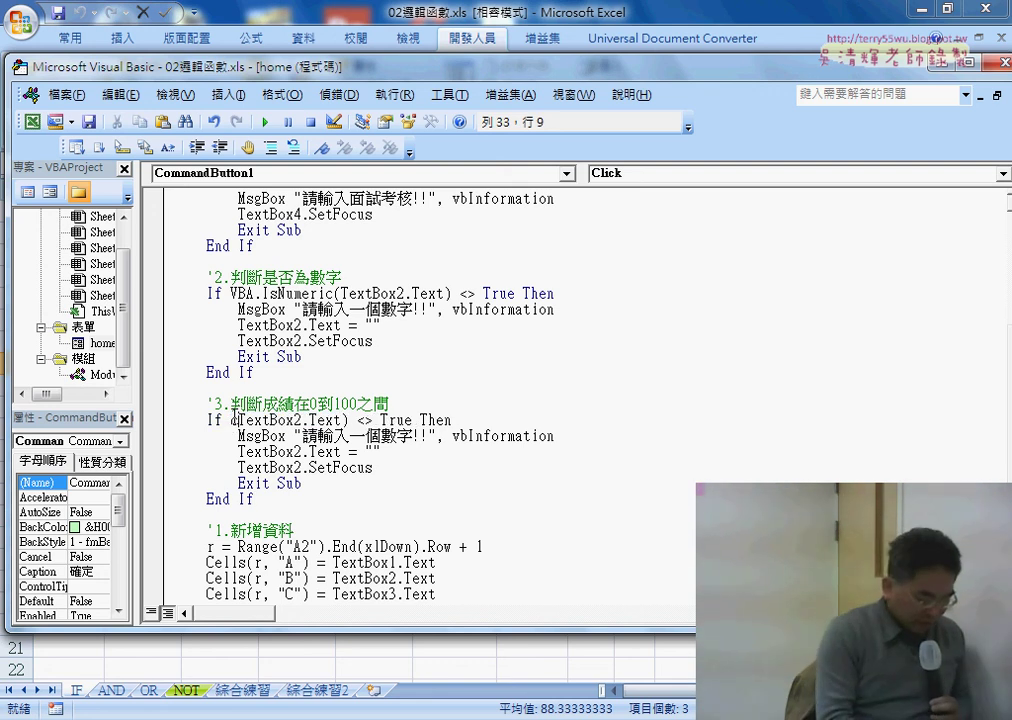
pyautogui.write('int')
pyautogui.press('Right')
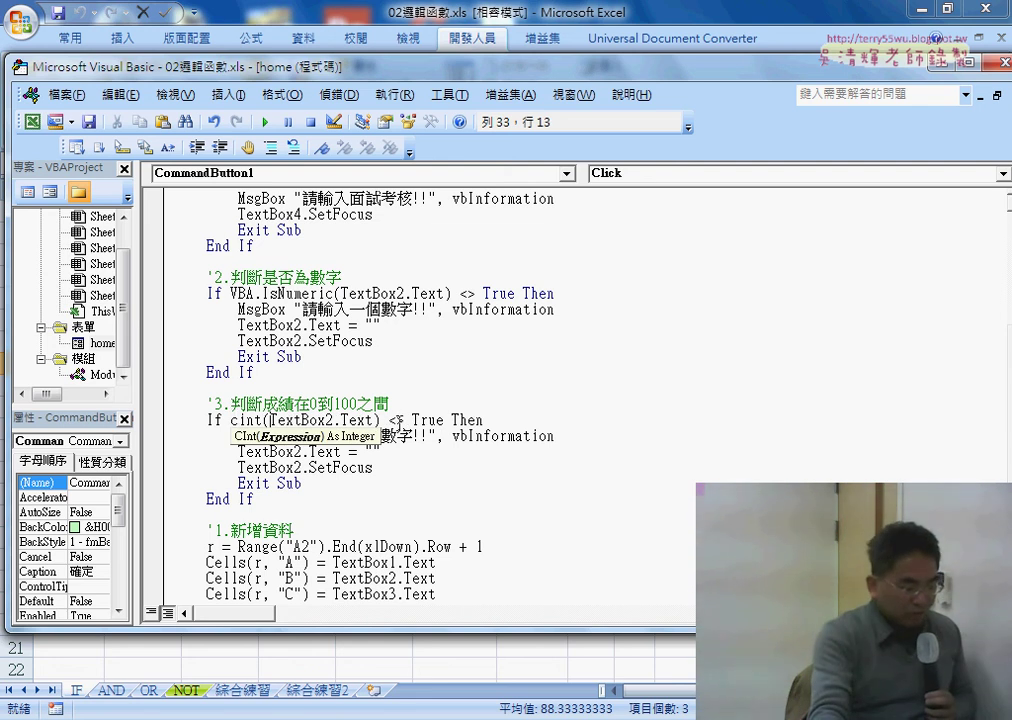
pyautogui.moveTo(405, 421); pyautogui.dragTo(382, 421)
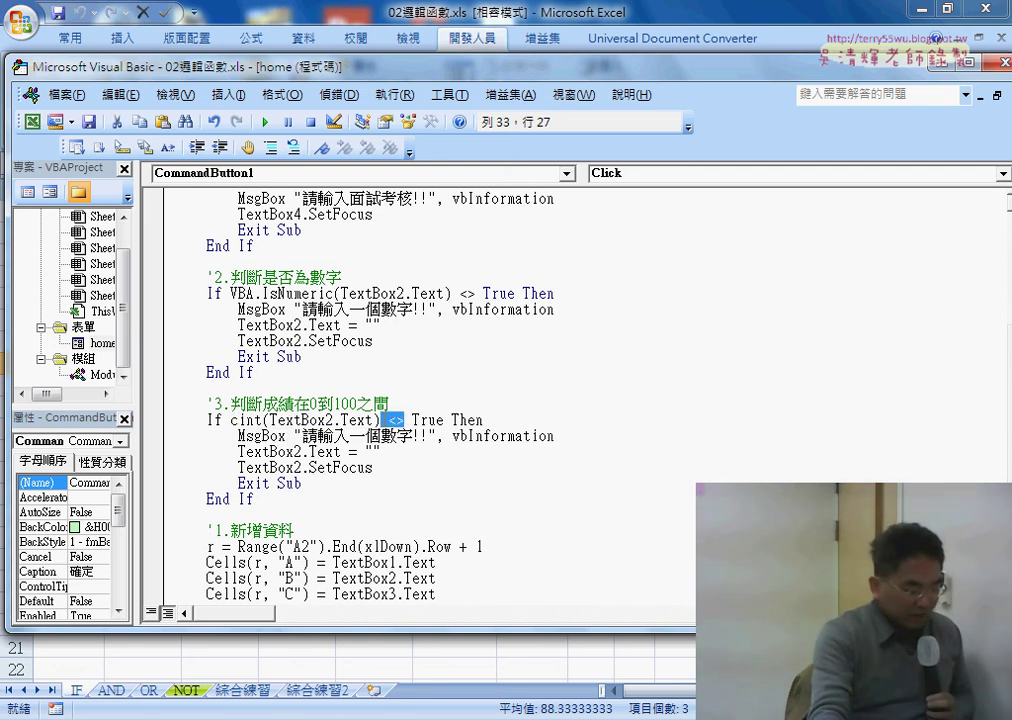
pyautogui.moveTo(444, 421); pyautogui.dragTo(383, 421)
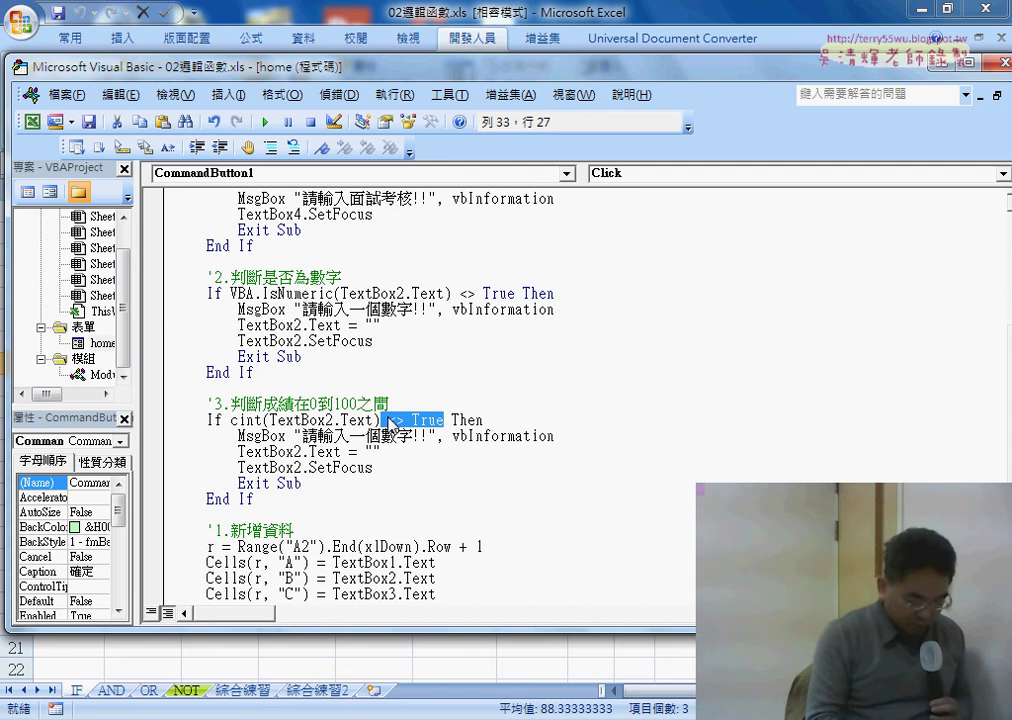
pyautogui.write('>100')
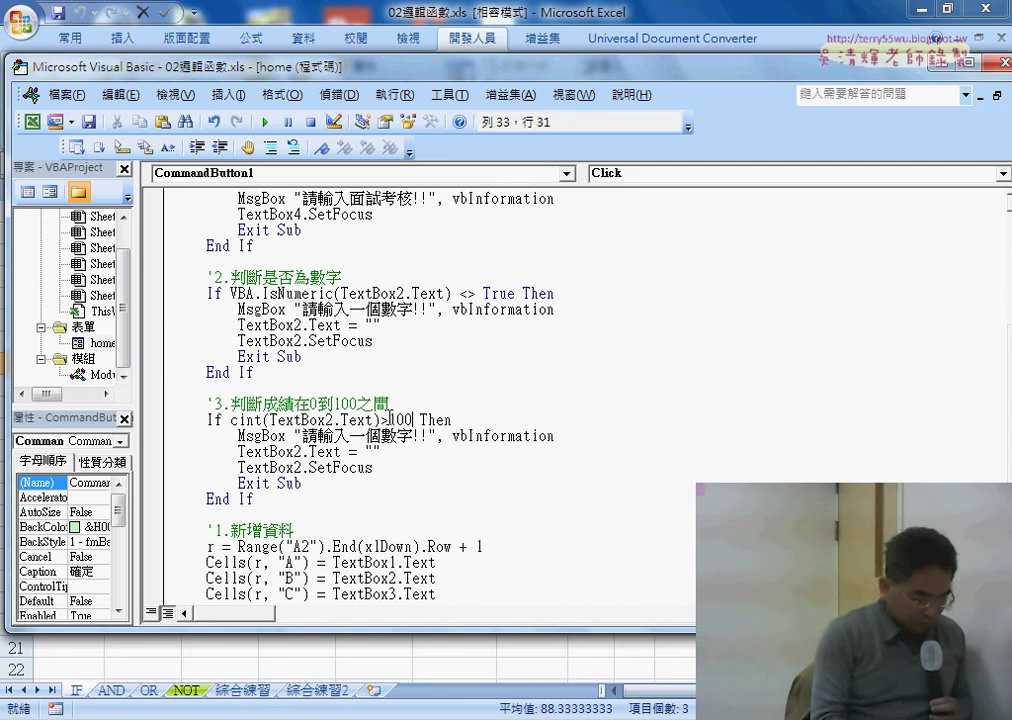
pyautogui.write(' or')
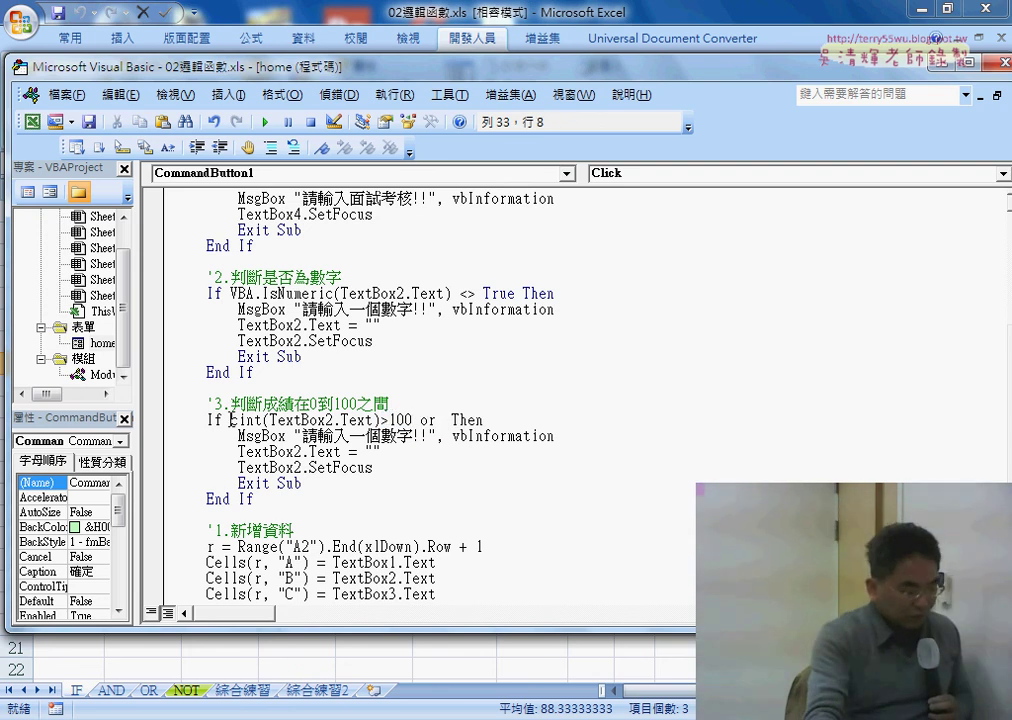
# Append CInt(TextBox2.Text) < 0 after Or to complete the range condition.
pyautogui.moveTo(231, 420); pyautogui.dragTo(382, 420)
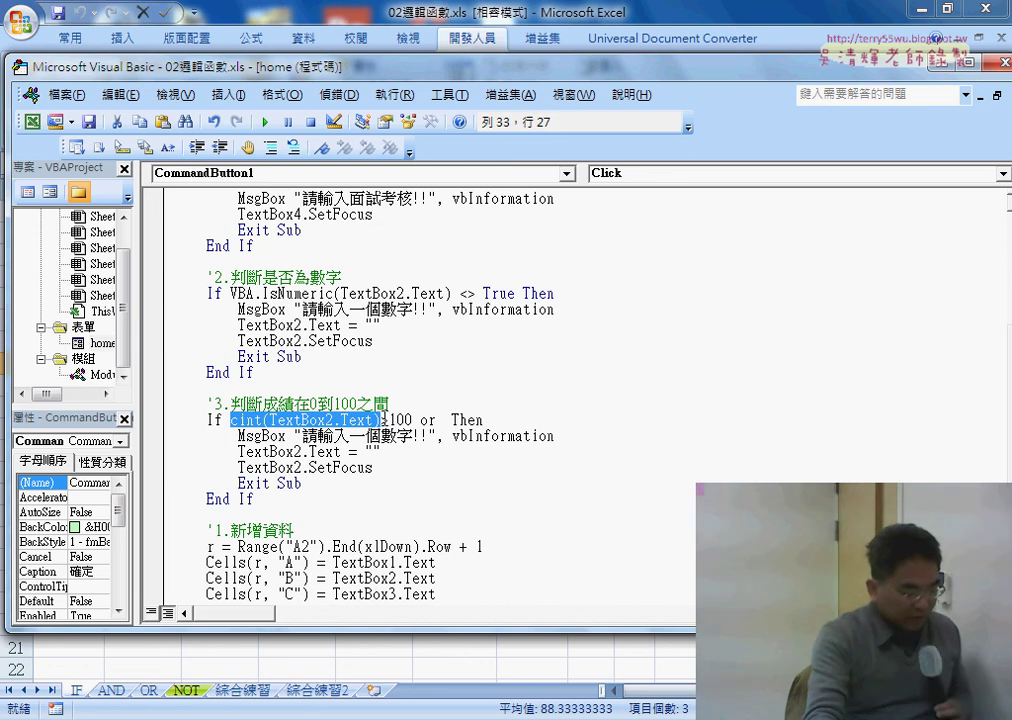
pyautogui.hotkey('ctrl', 'c')
pyautogui.click(443, 420)
pyautogui.hotkey('ctrl', 'v')
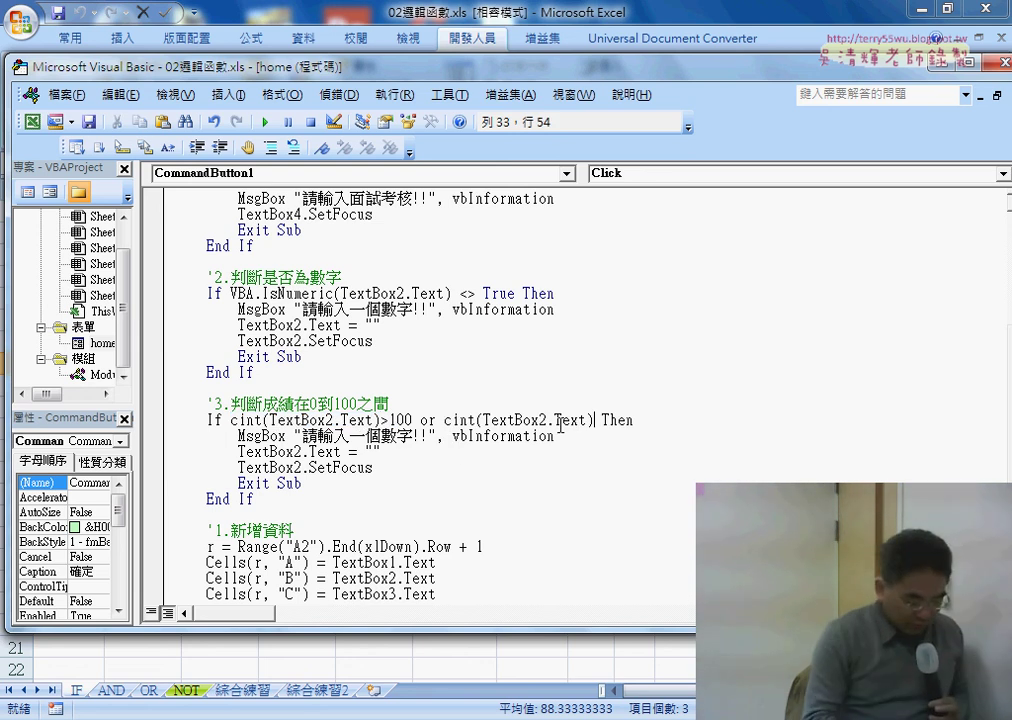
pyautogui.write('<')
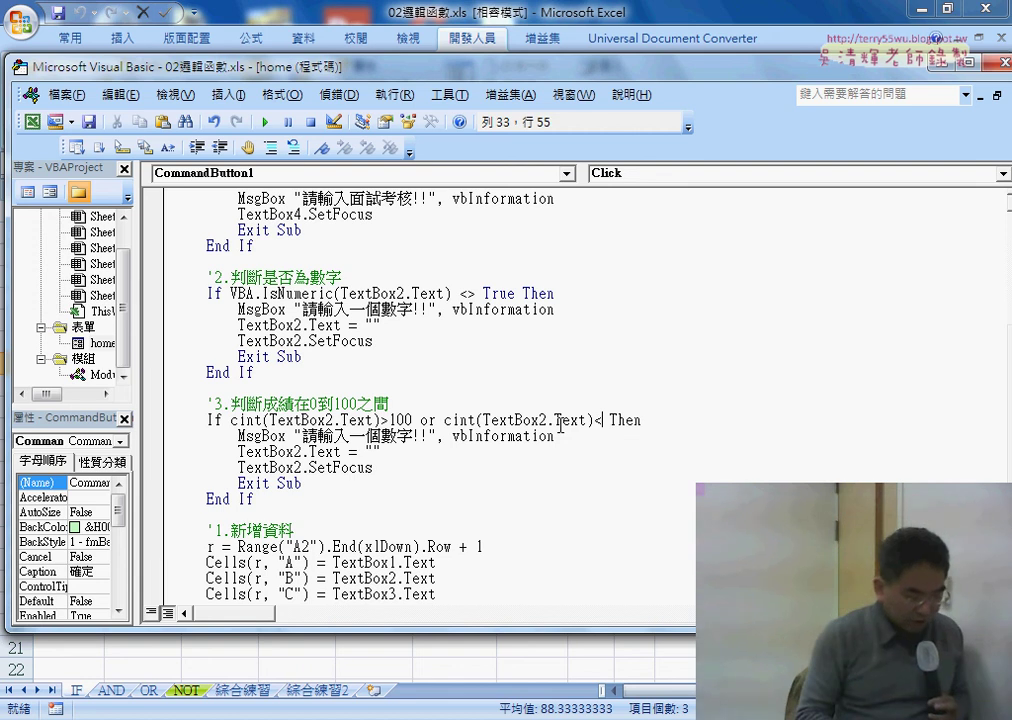
pyautogui.write('0')
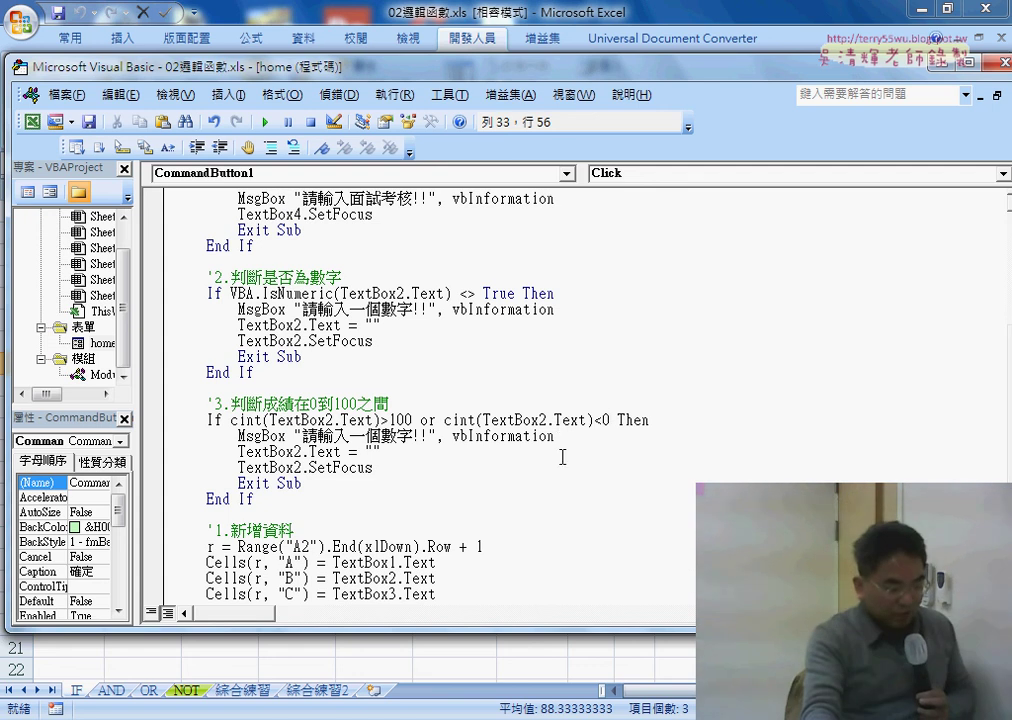
pyautogui.press('Down')
pyautogui.press('Down')
pyautogui.press('Down')
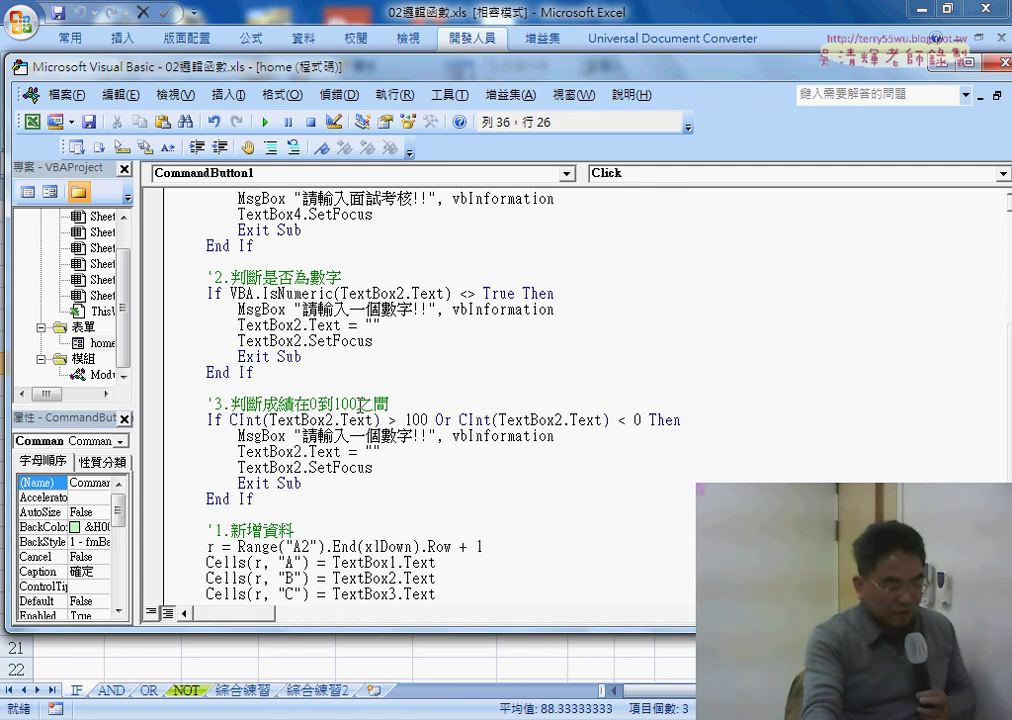
pyautogui.moveTo(641, 420); pyautogui.dragTo(237, 420)
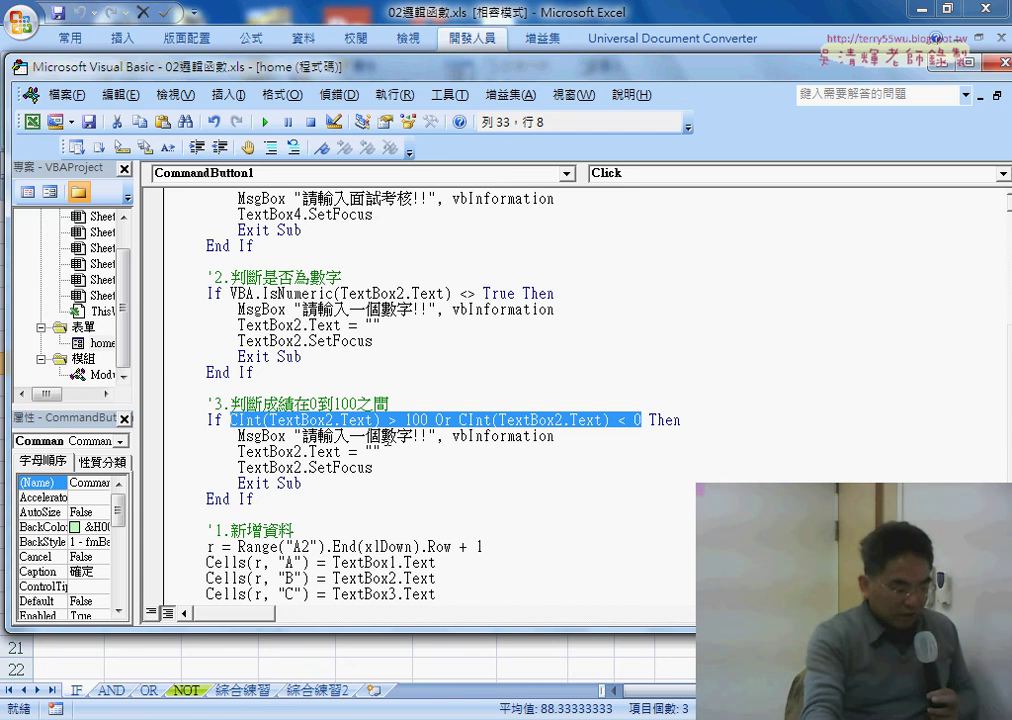
# Reword the line 34 range warning, changing 數字 to 正確數字 so it reads 請輸入一個正確數字!!
pyautogui.click(386, 440)
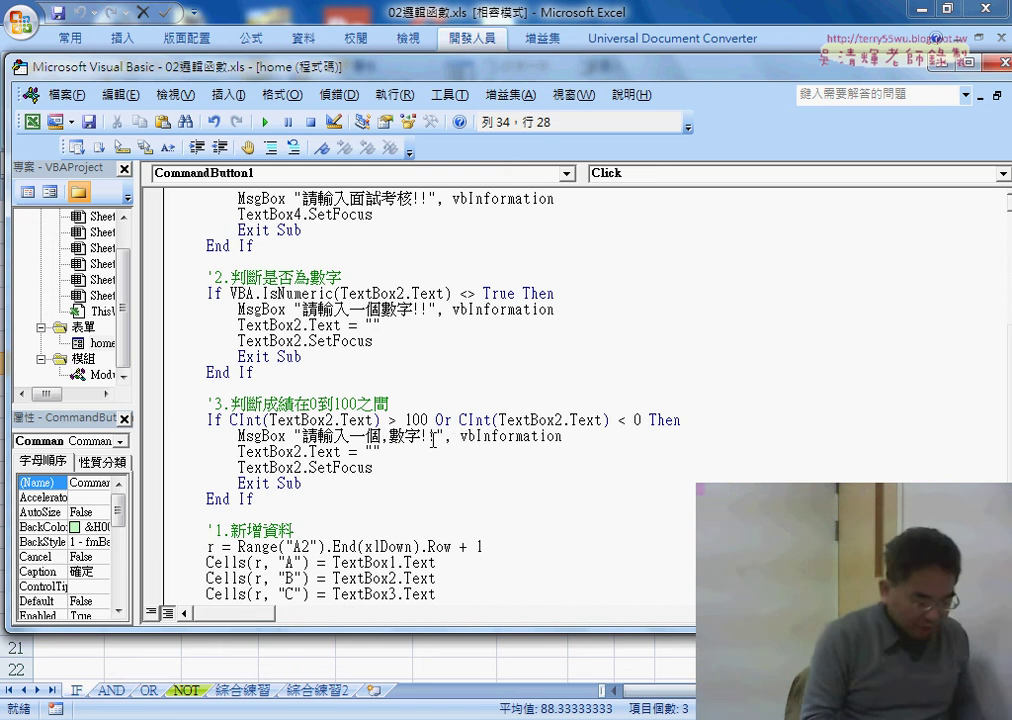
pyautogui.press('BackSpace')
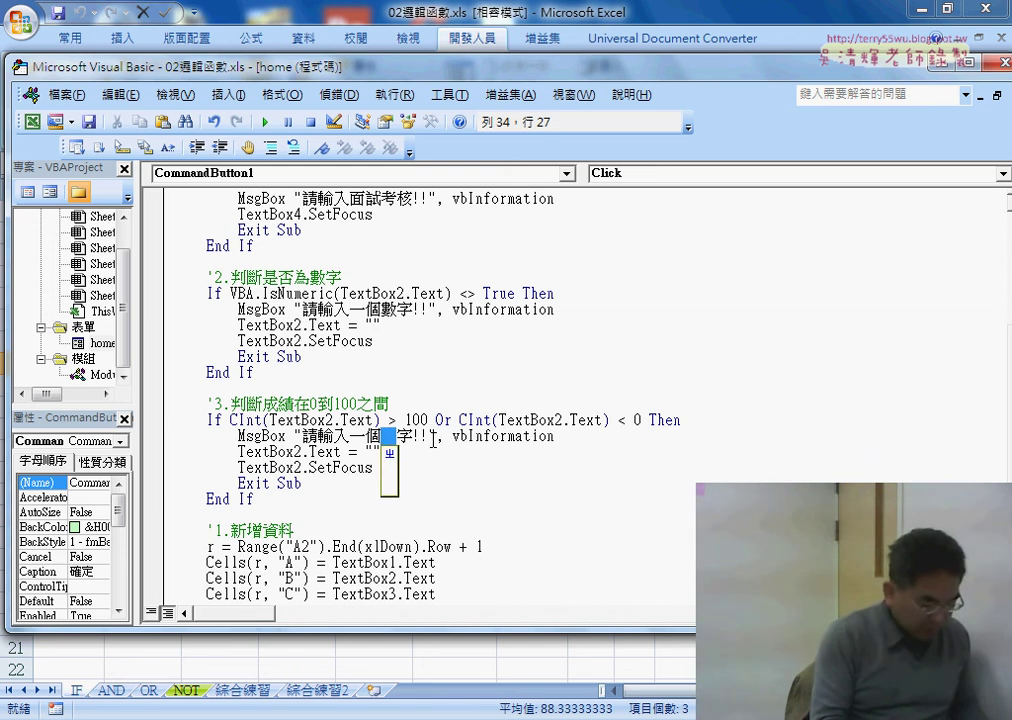
pyautogui.write('正')
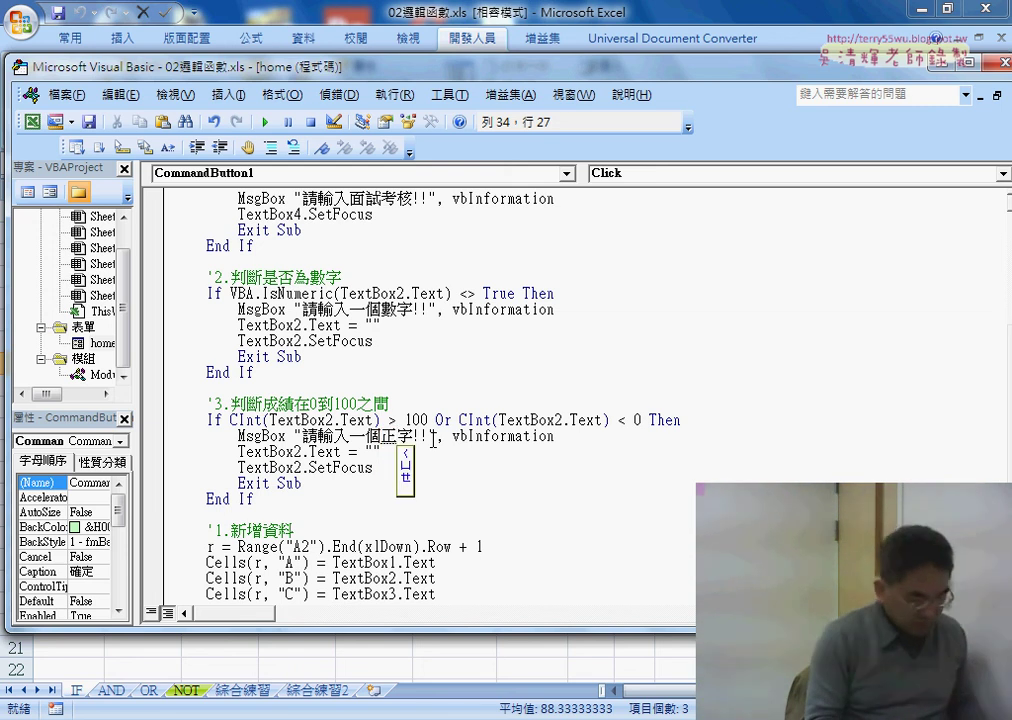
pyautogui.write('確數')
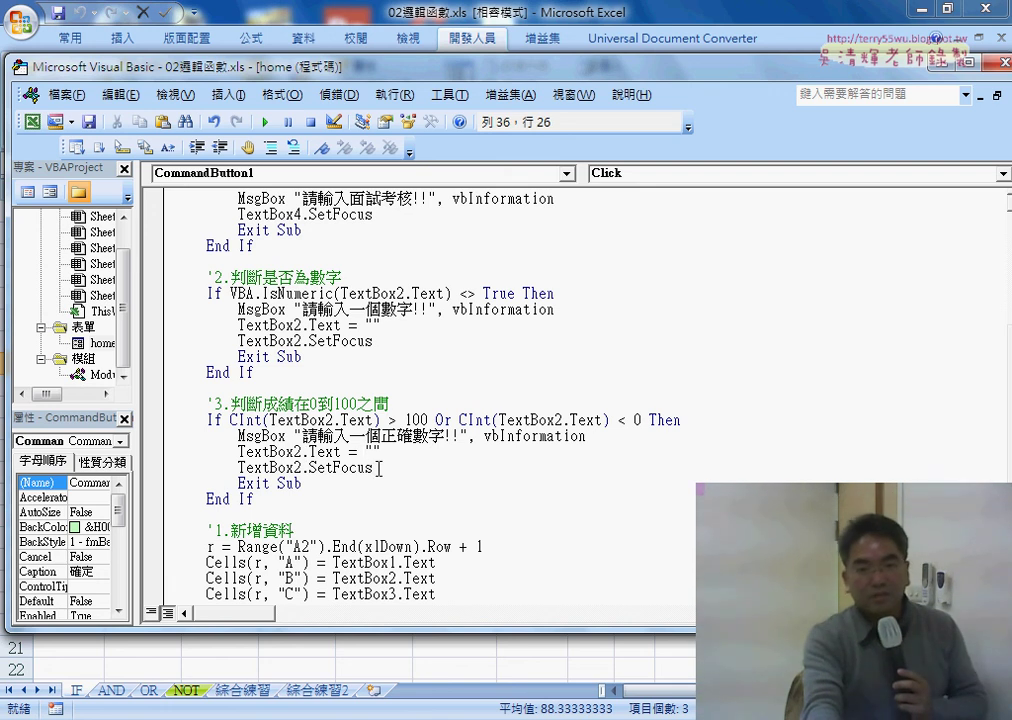
# Run the grade form with an out-of-range score of 120 and dismiss the resulting warning.
pyautogui.click(265, 122)
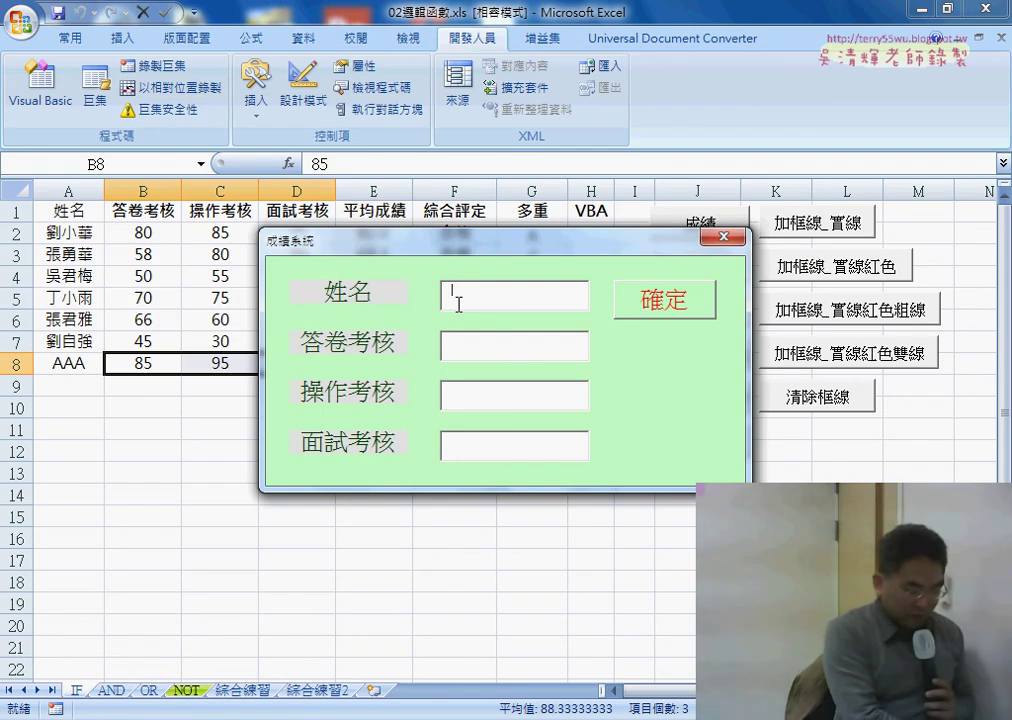
pyautogui.write('BBB')
pyautogui.press('Tab')
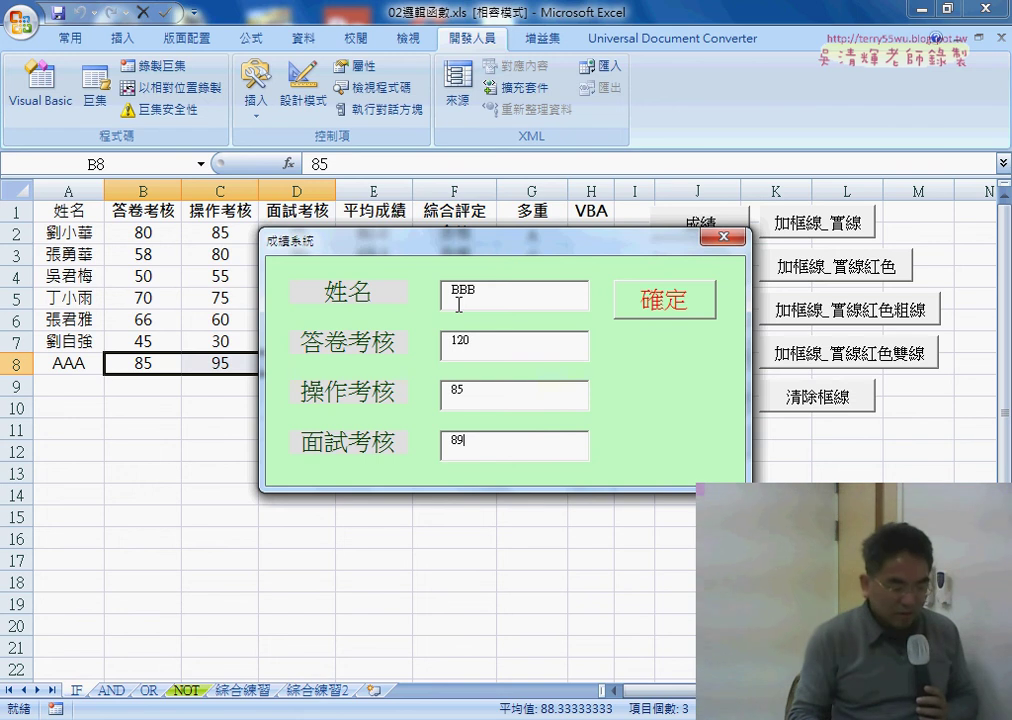
pyautogui.press('Tab')
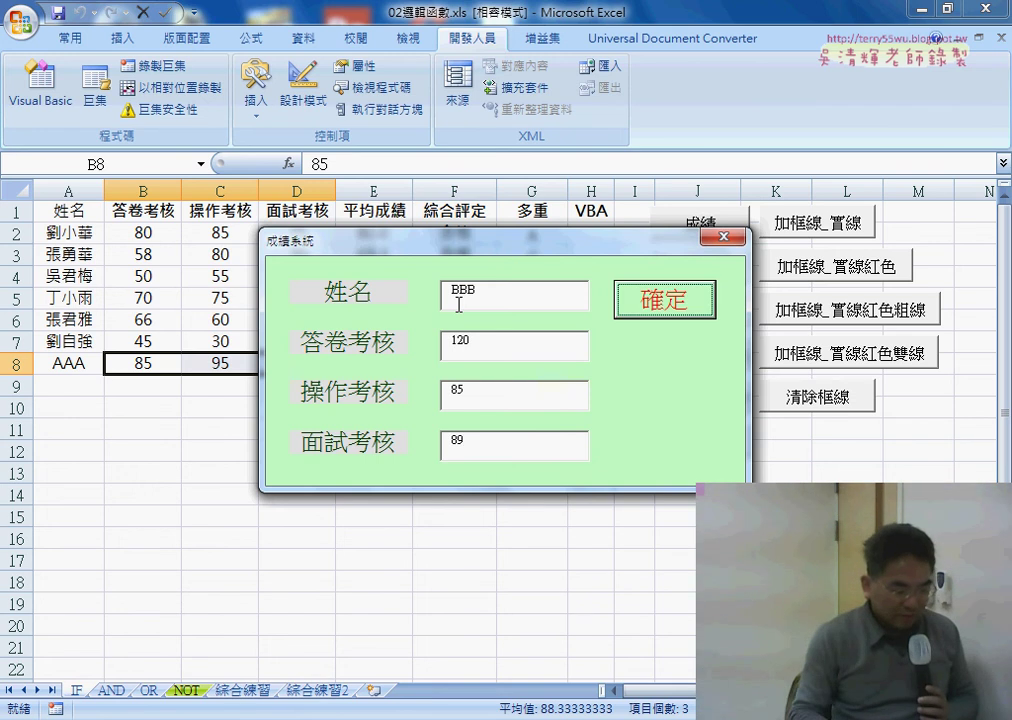
pyautogui.press('Return')
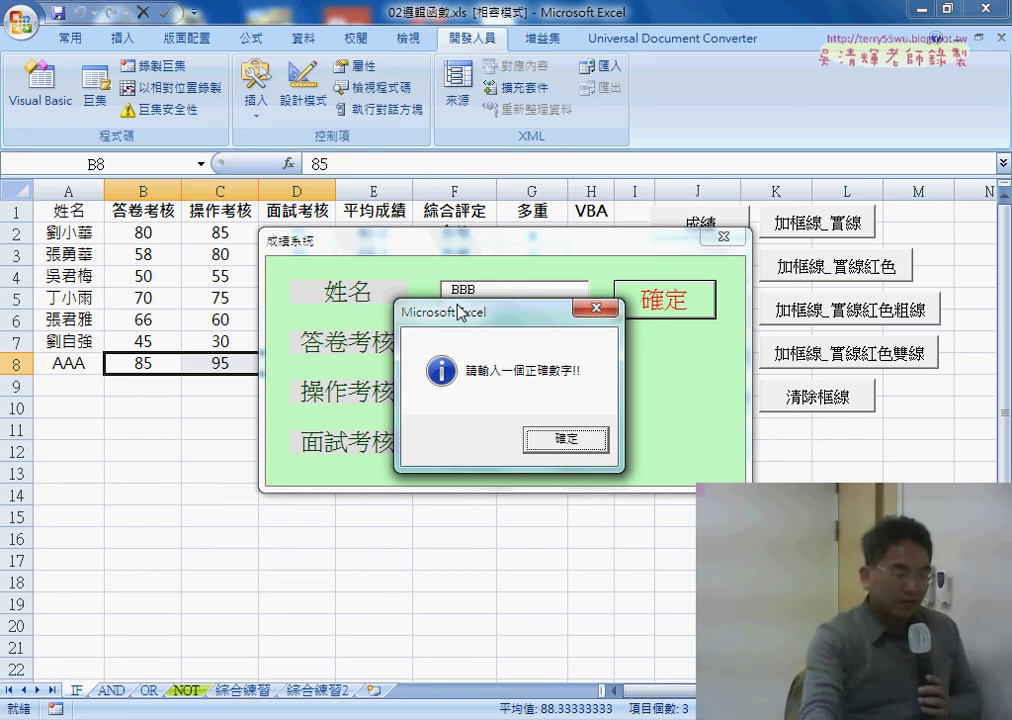
pyautogui.moveTo(462, 318); pyautogui.dragTo(484, 418)
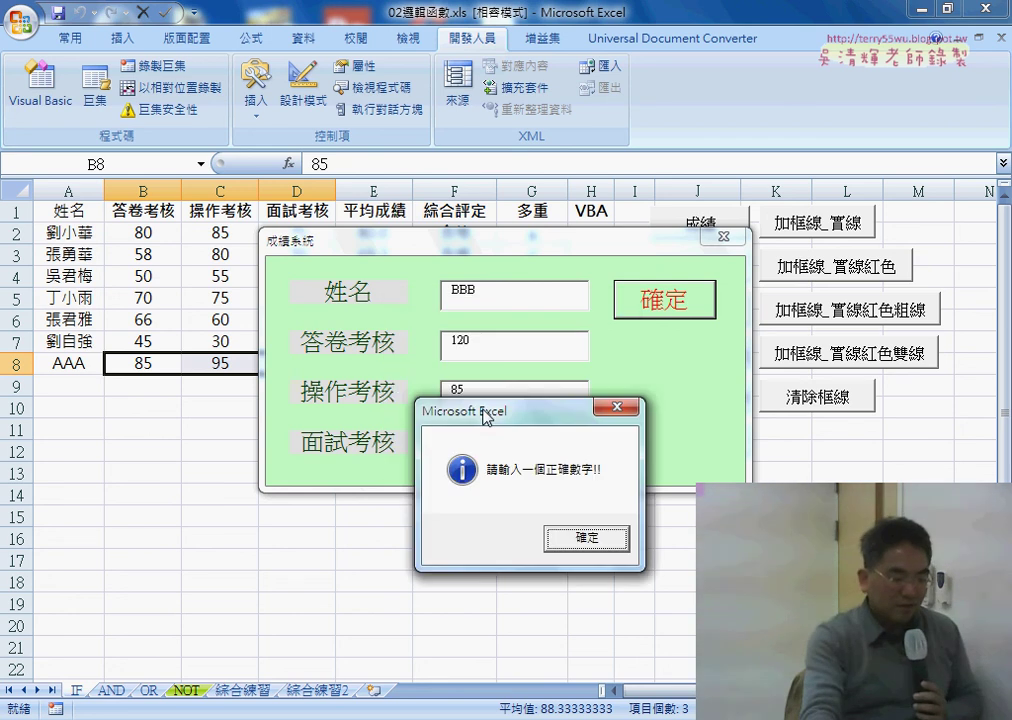
pyautogui.click(585, 540)
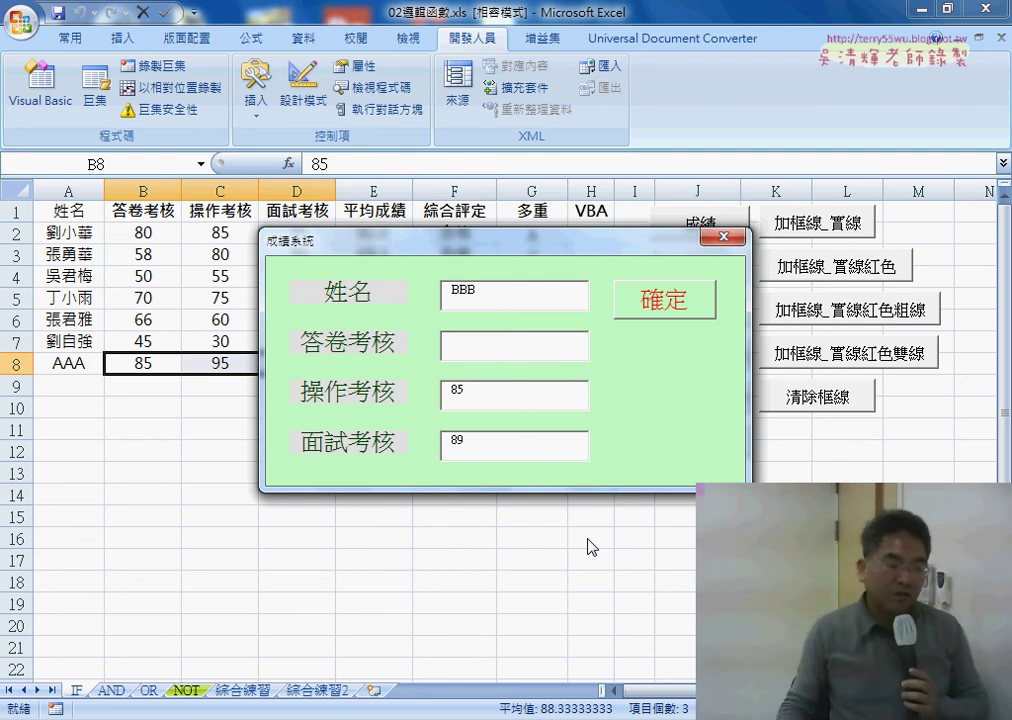
# Close the form and select the 0-to-100 check block in the CommandButton1_Click code.
pyautogui.click(722, 237)
pyautogui.doubleClick(561, 241)
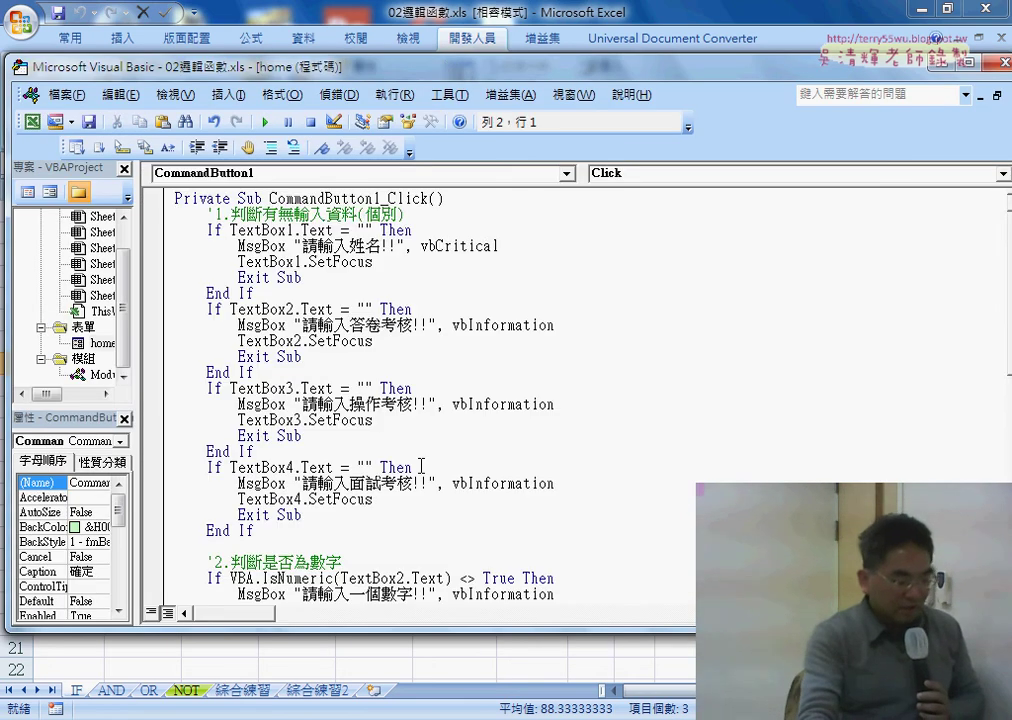
pyautogui.scroll(-5, 421, 466)
pyautogui.moveTo(295, 547); pyautogui.dragTo(158, 469)
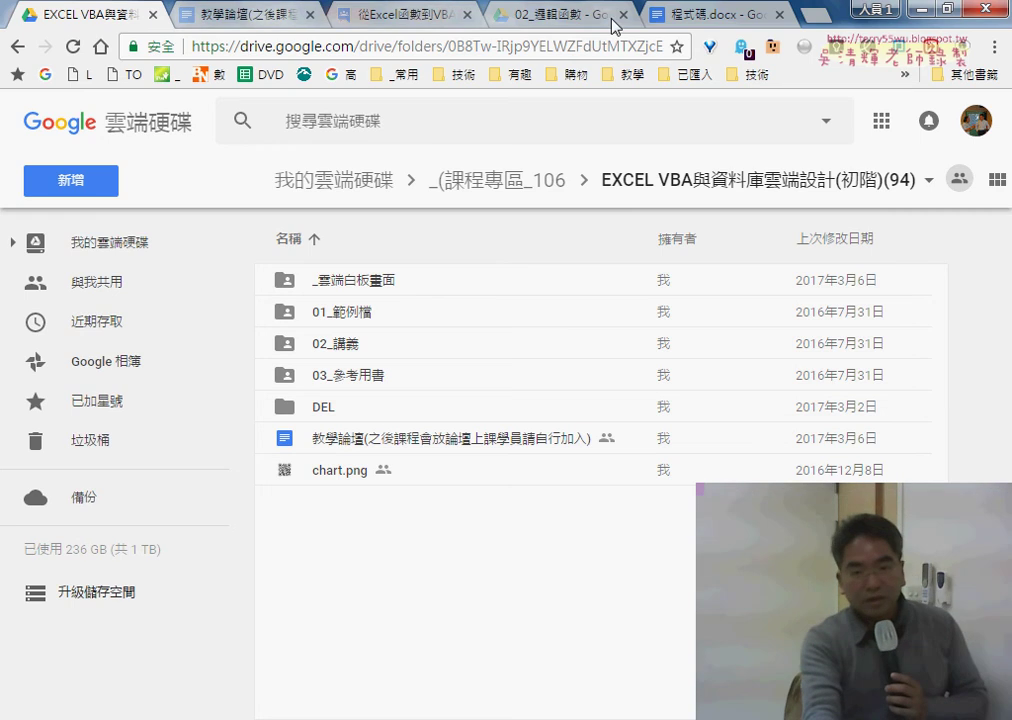
# Scroll 程式碼.docx down to the '3.判斷成績在0到100之間 range checks for TextBox2 to TextBox4.
pyautogui.click(700, 14)
pyautogui.scroll(-2, 509, 392)
pyautogui.scroll(-3, 509, 392)
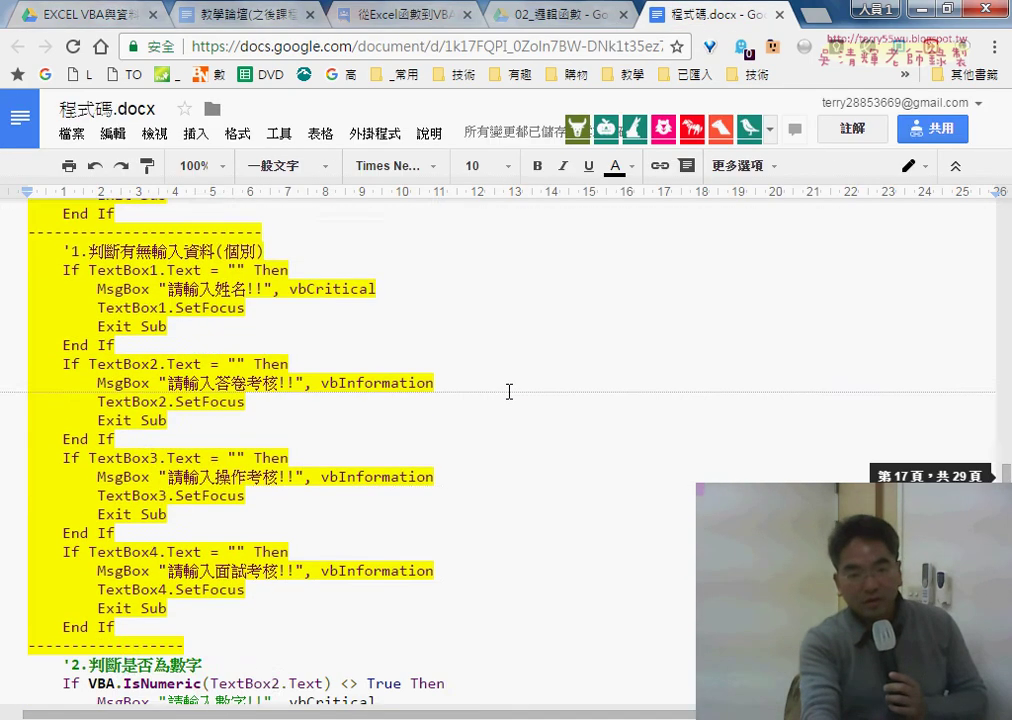
pyautogui.scroll(-4, 509, 392)
pyautogui.click(133, 309)
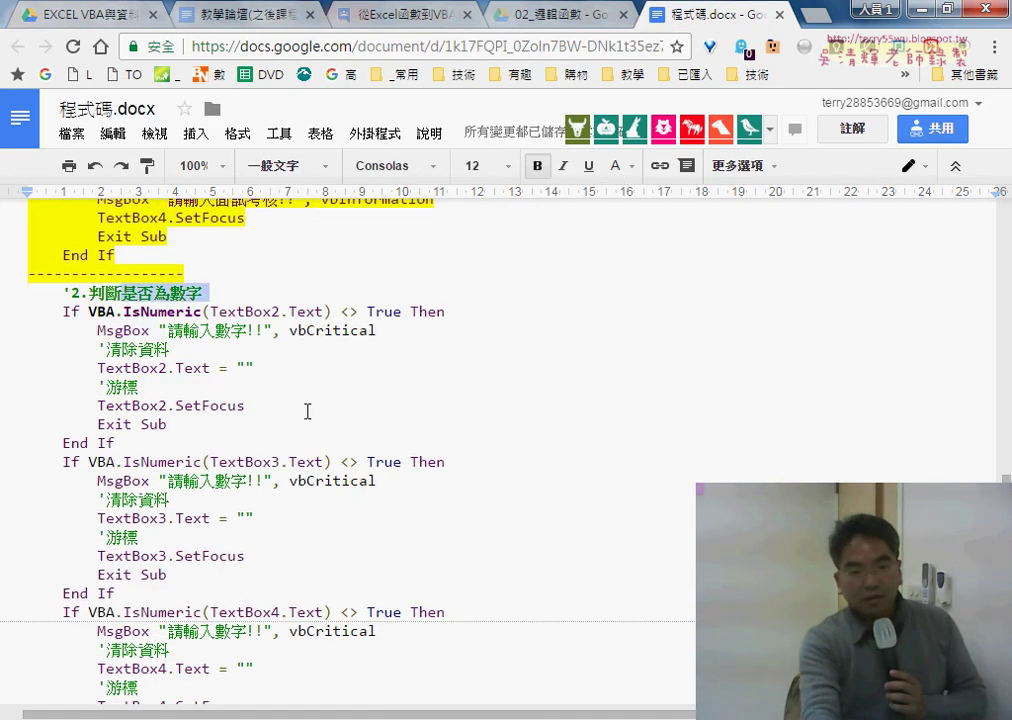
pyautogui.scroll(-2, 310, 420)
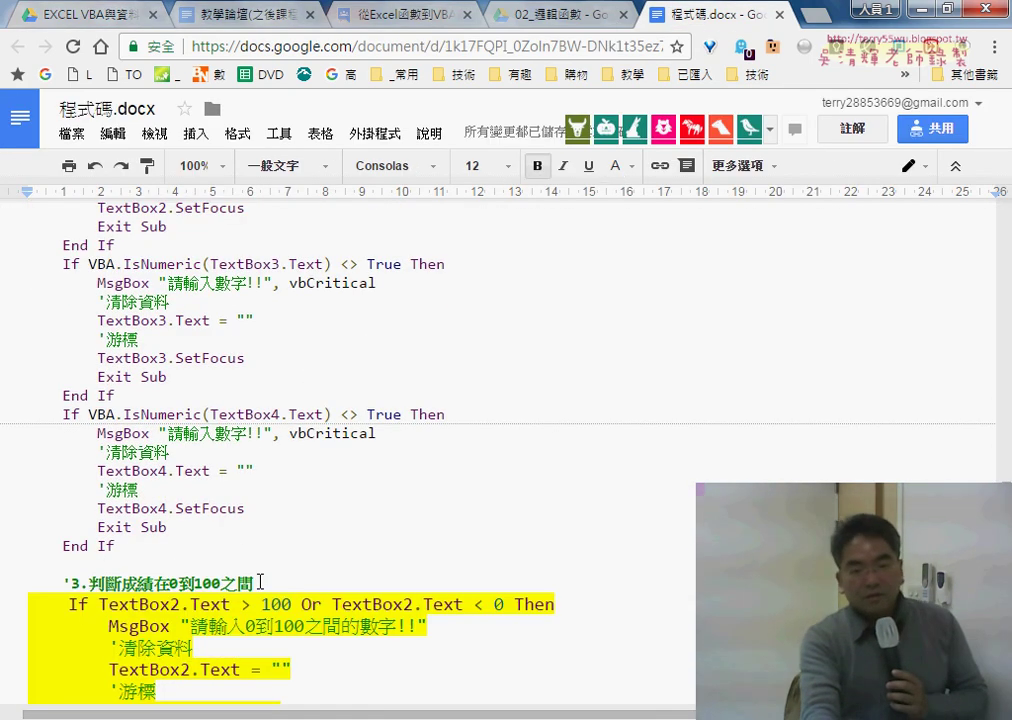
pyautogui.scroll(-3, 260, 581)
pyautogui.scroll(-1, 260, 581)
pyautogui.scroll(-2, 260, 581)
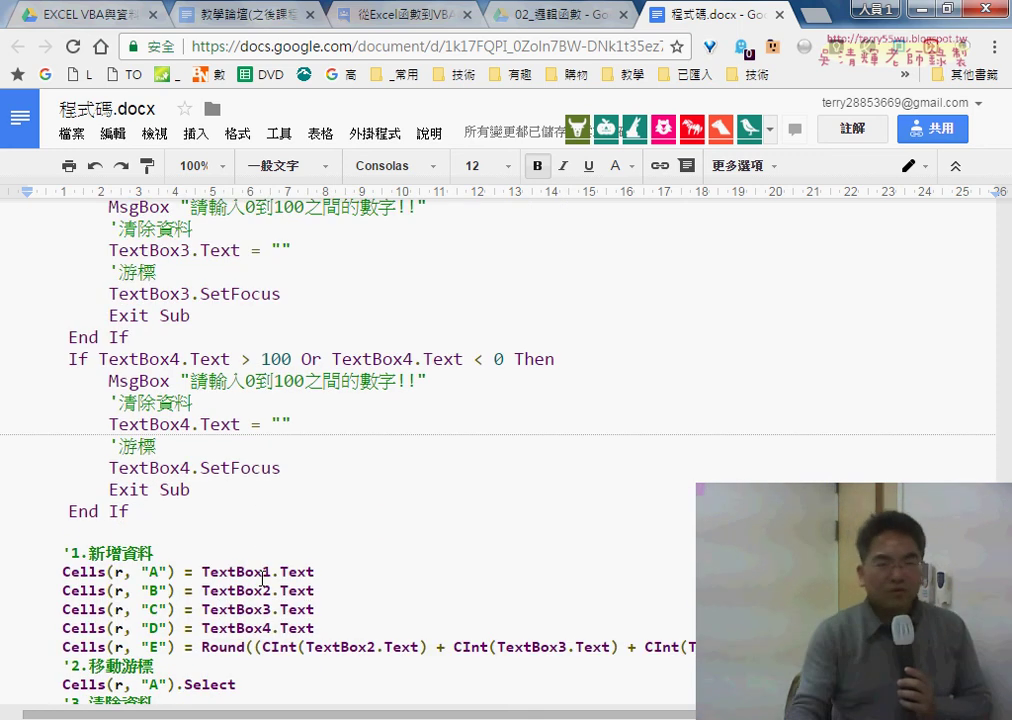